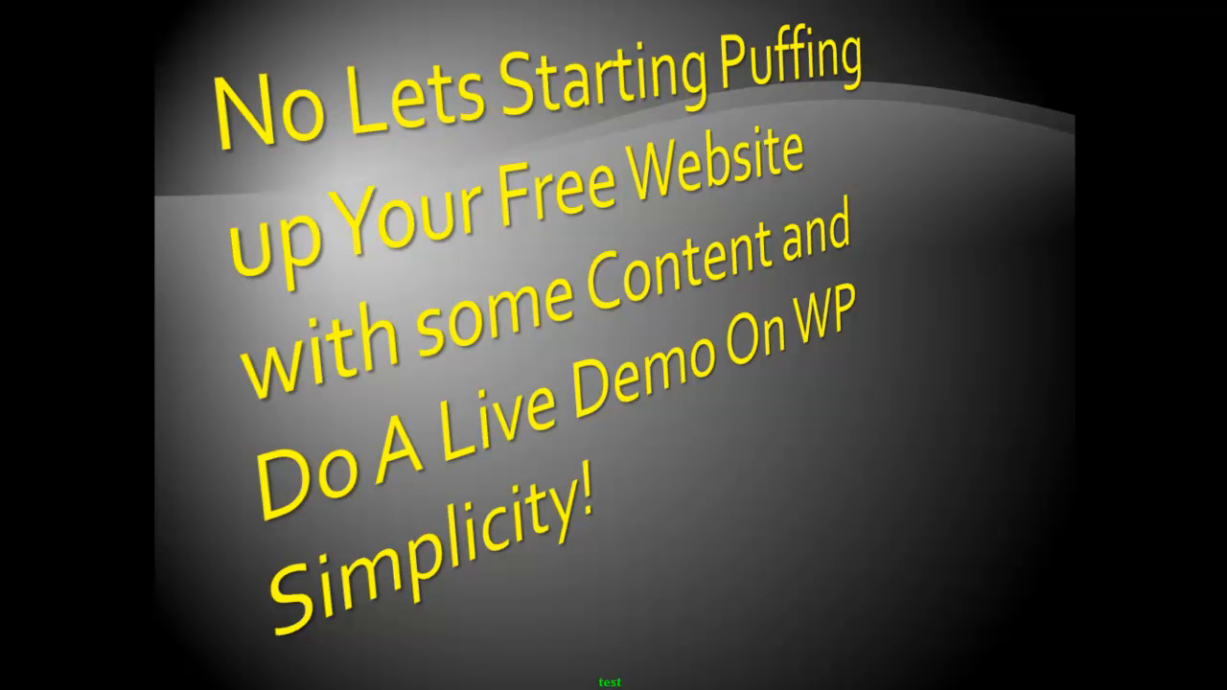
{"action": "left_click", "coordinate": [1027, 418]}
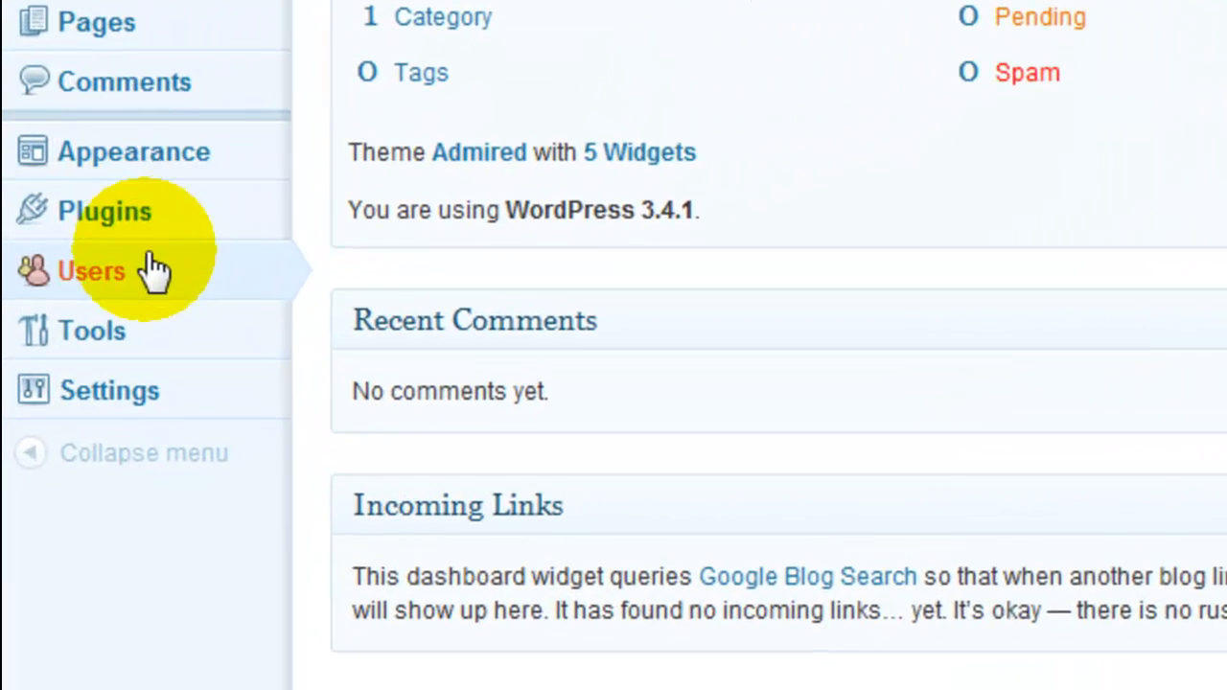
Open the plugin installation page for uploading a plugin in .zip format
{"action": "mouse_move", "coordinate": [127, 227]}
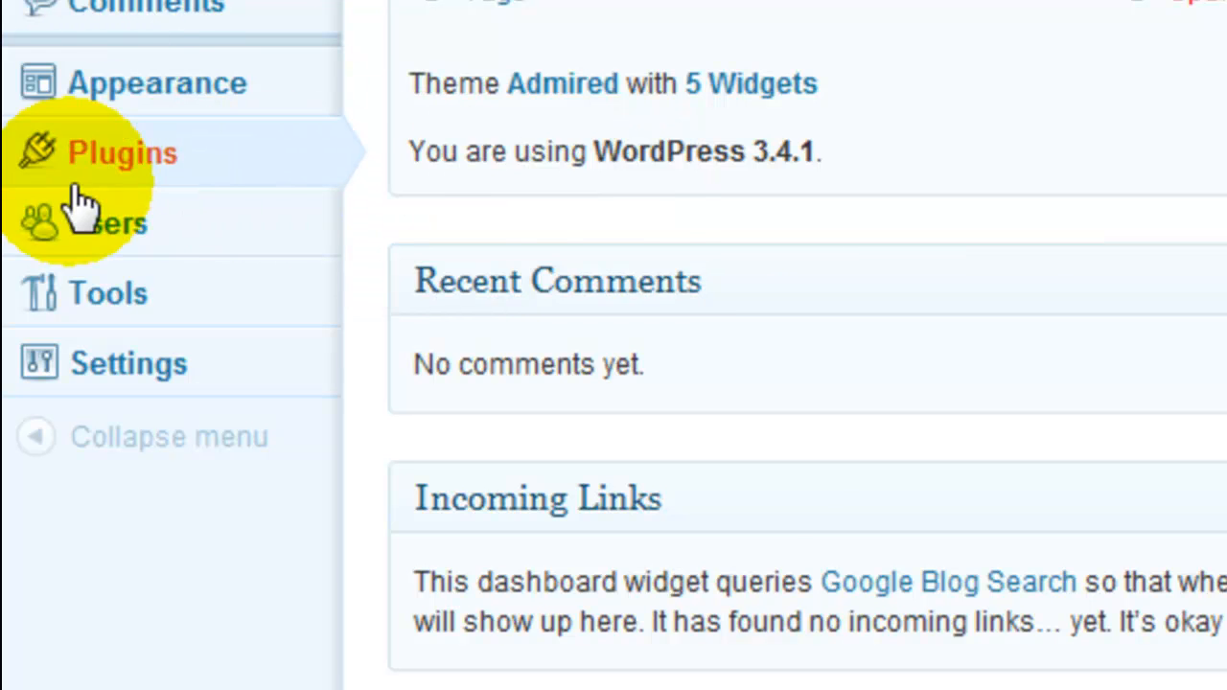
{"action": "mouse_move", "coordinate": [82, 144]}
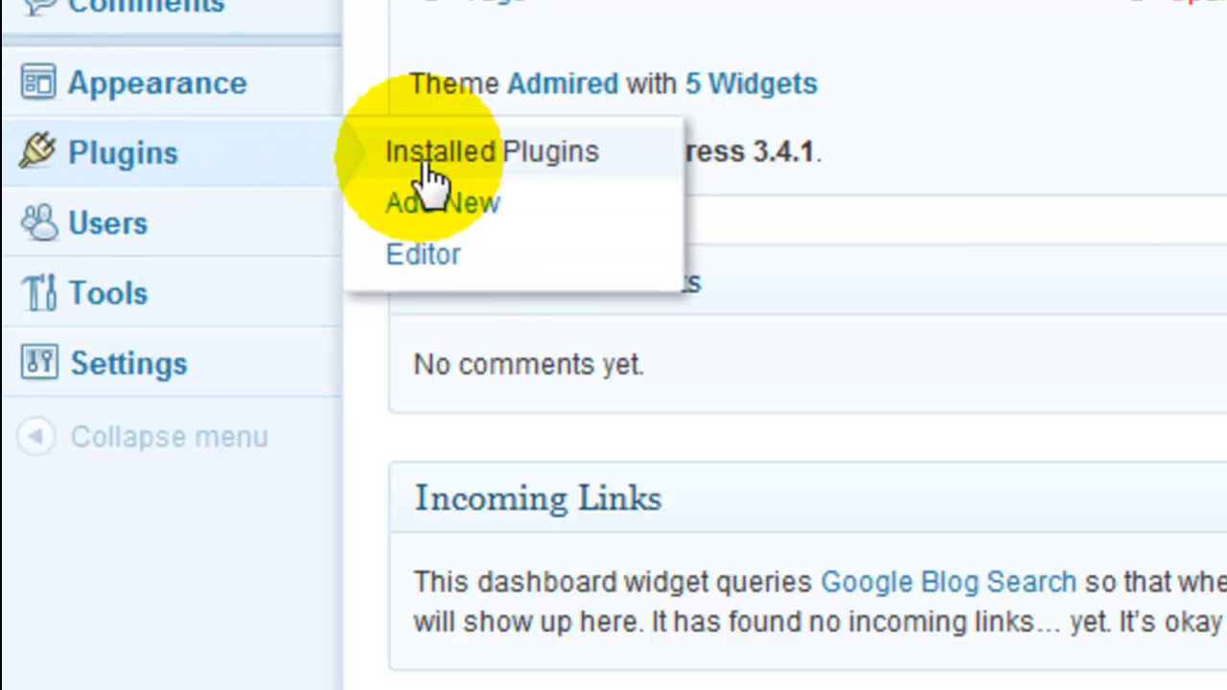
{"action": "left_click", "coordinate": [534, 178]}
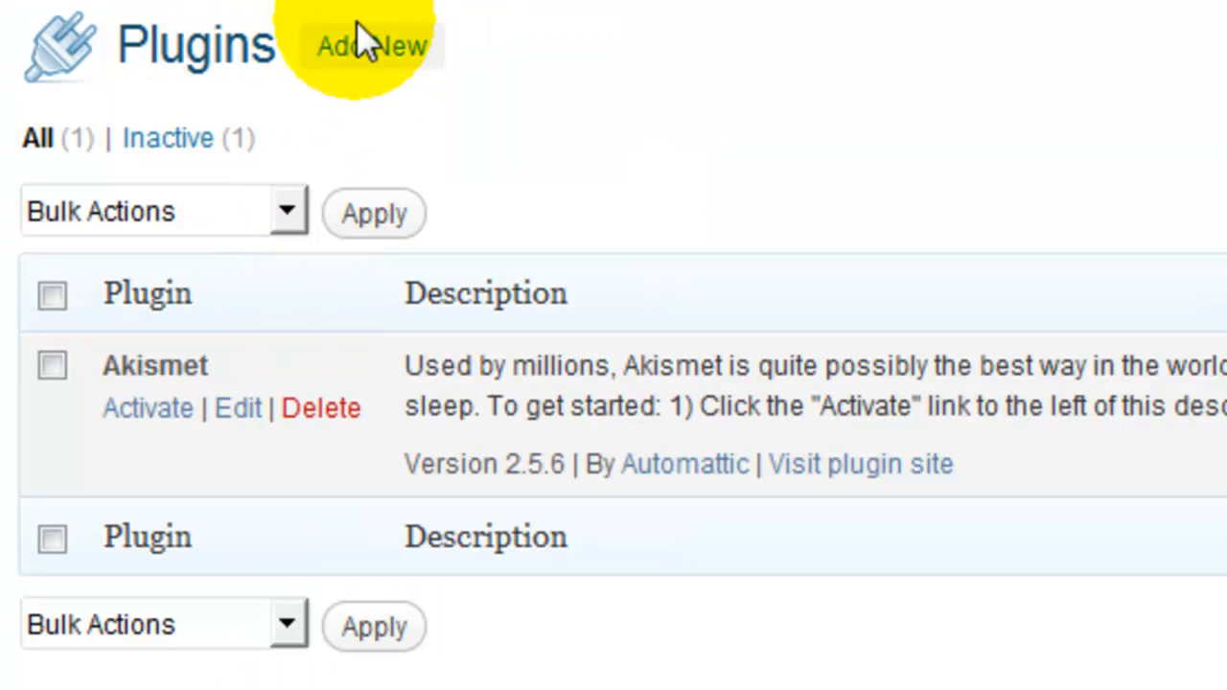
{"action": "left_click", "coordinate": [388, 52]}
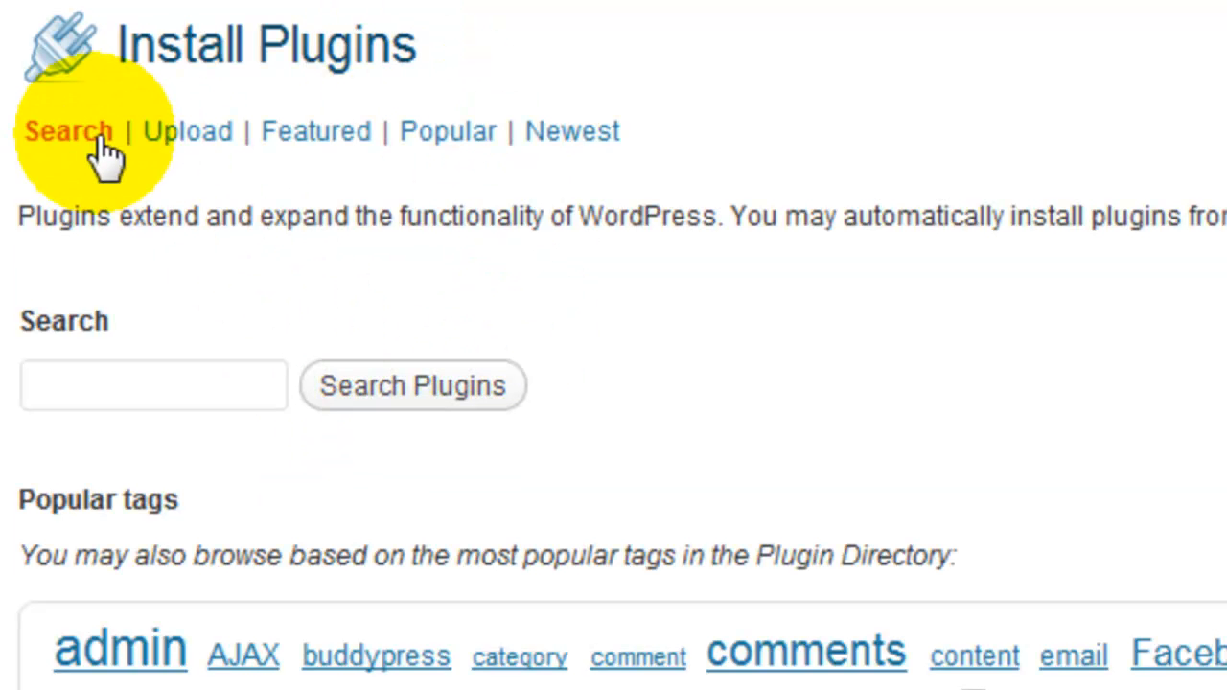
{"action": "left_click", "coordinate": [191, 135]}
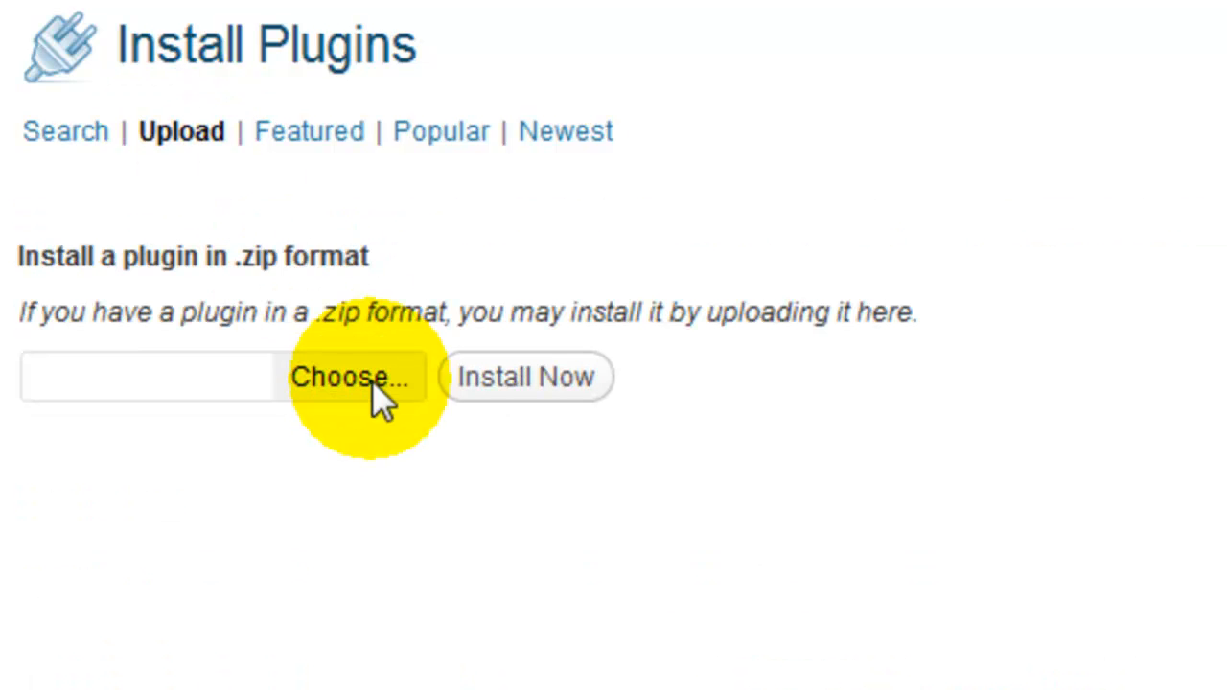
Upload and install the WP-Simplicity zip file, and activate the plugin
{"action": "left_click", "coordinate": [359, 387]}
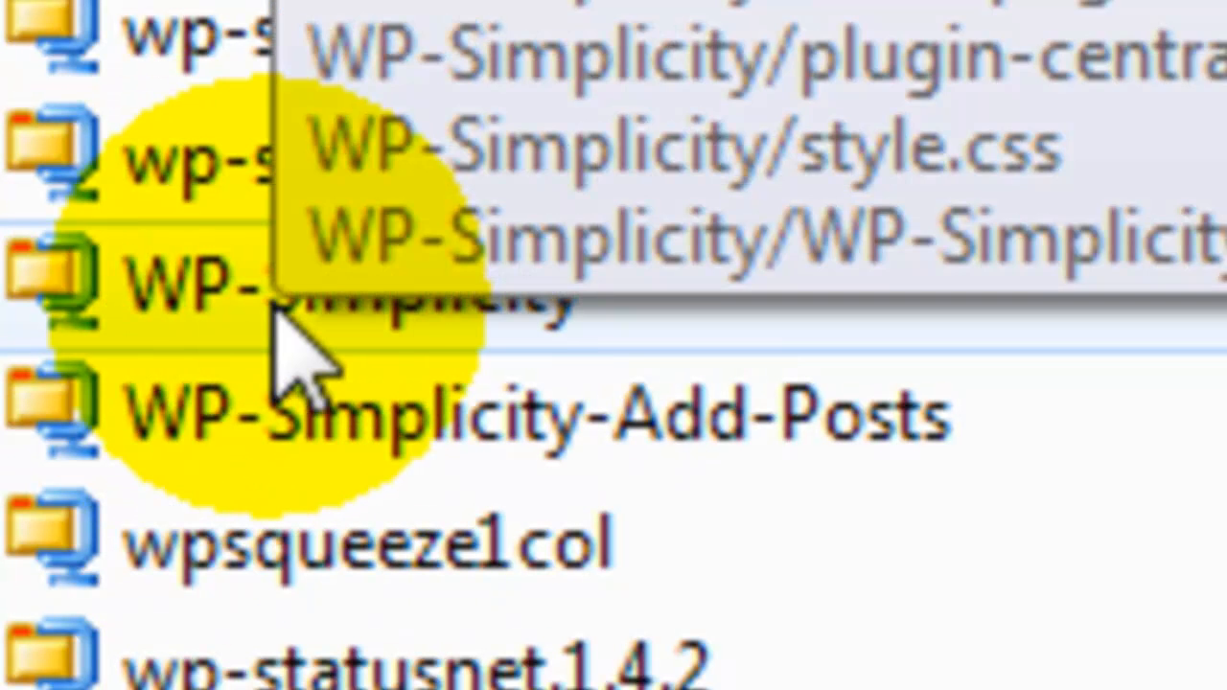
{"action": "left_click", "coordinate": [271, 299]}
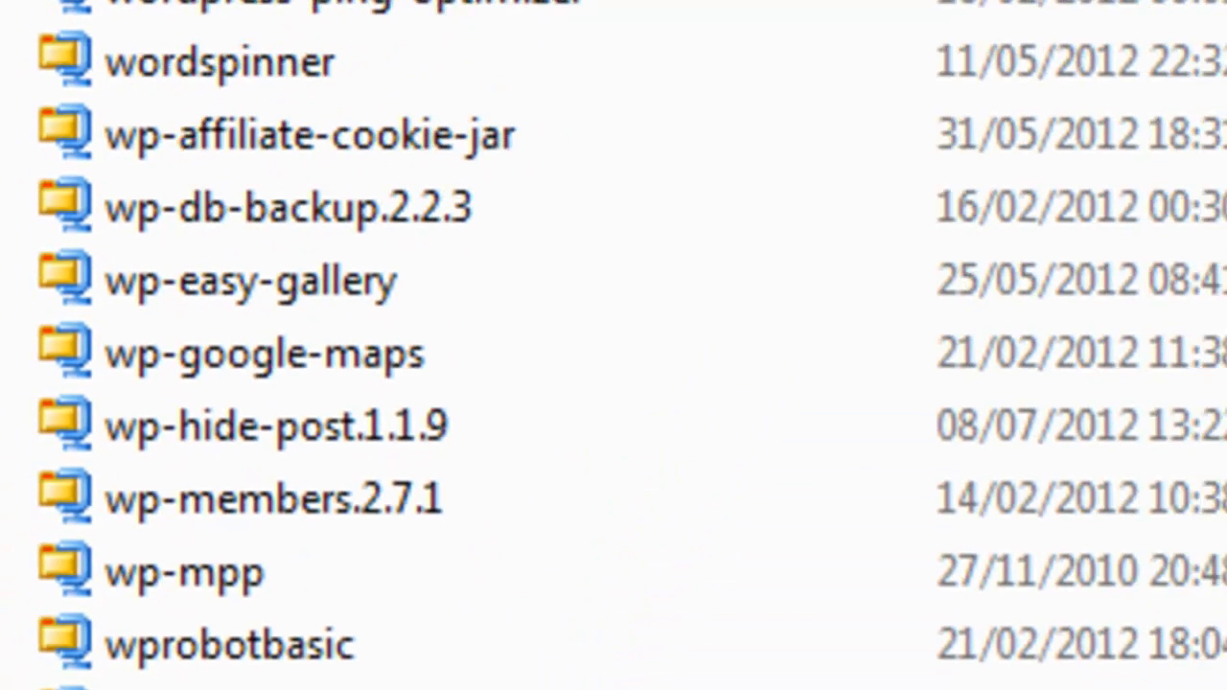
{"action": "key", "text": "Return"}
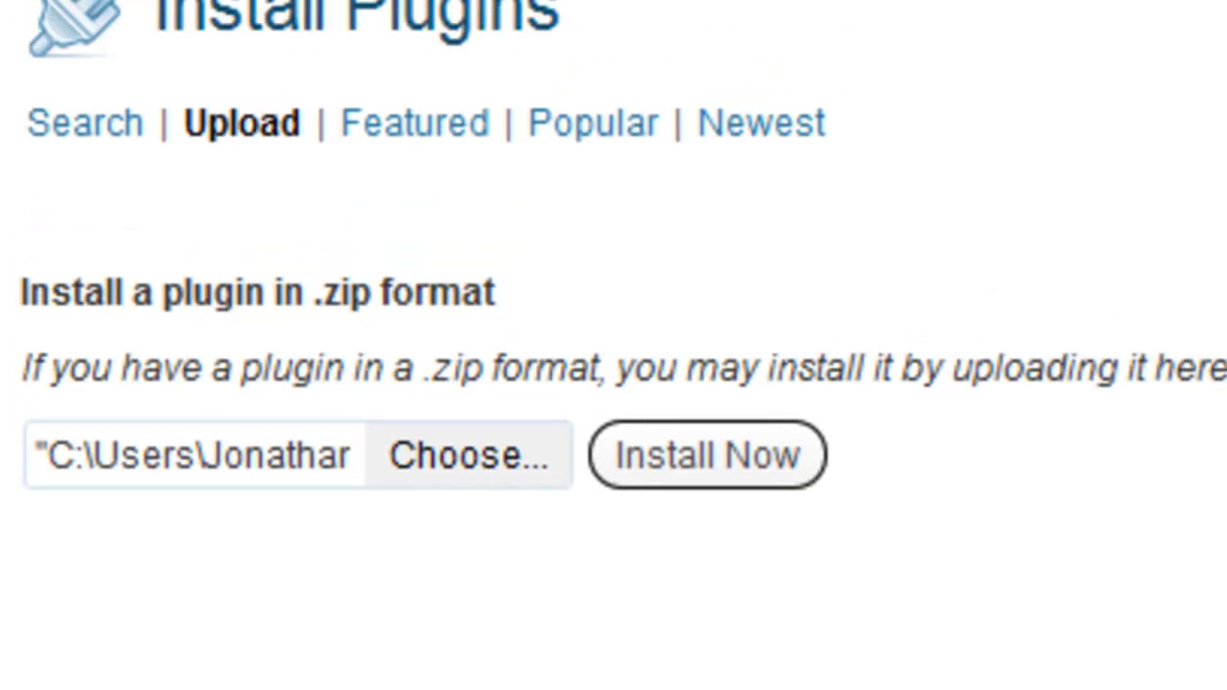
{"action": "left_click", "coordinate": [716, 534]}
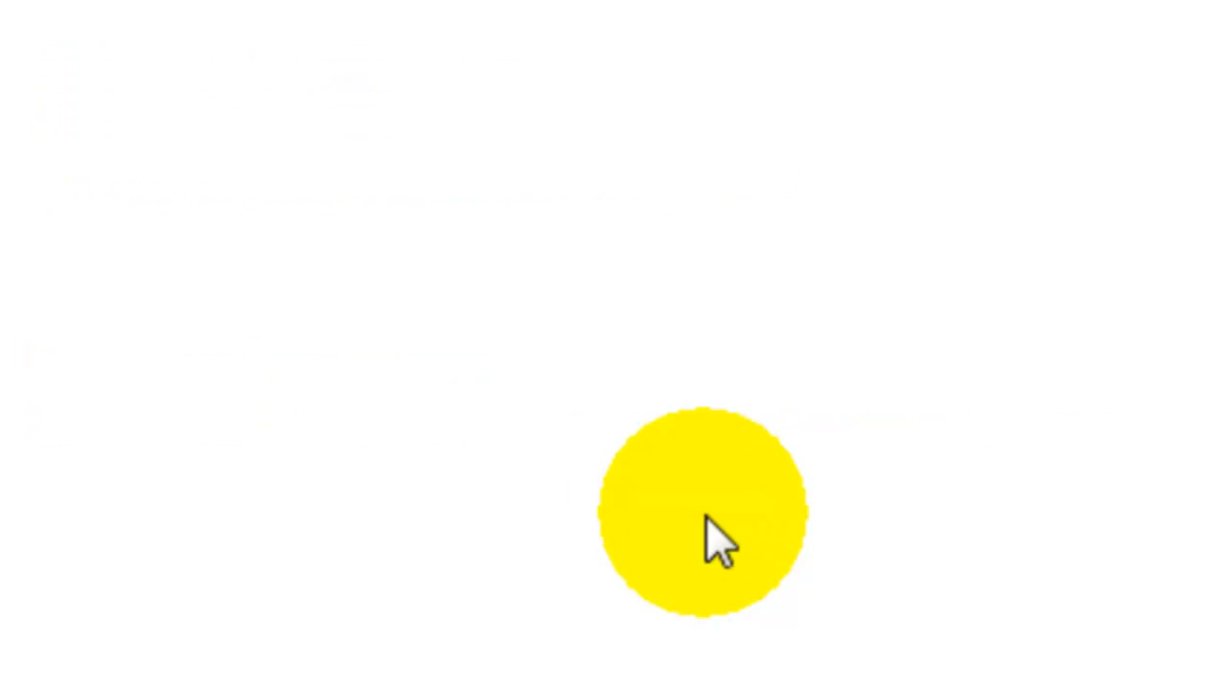
{"action": "left_click", "coordinate": [226, 443]}
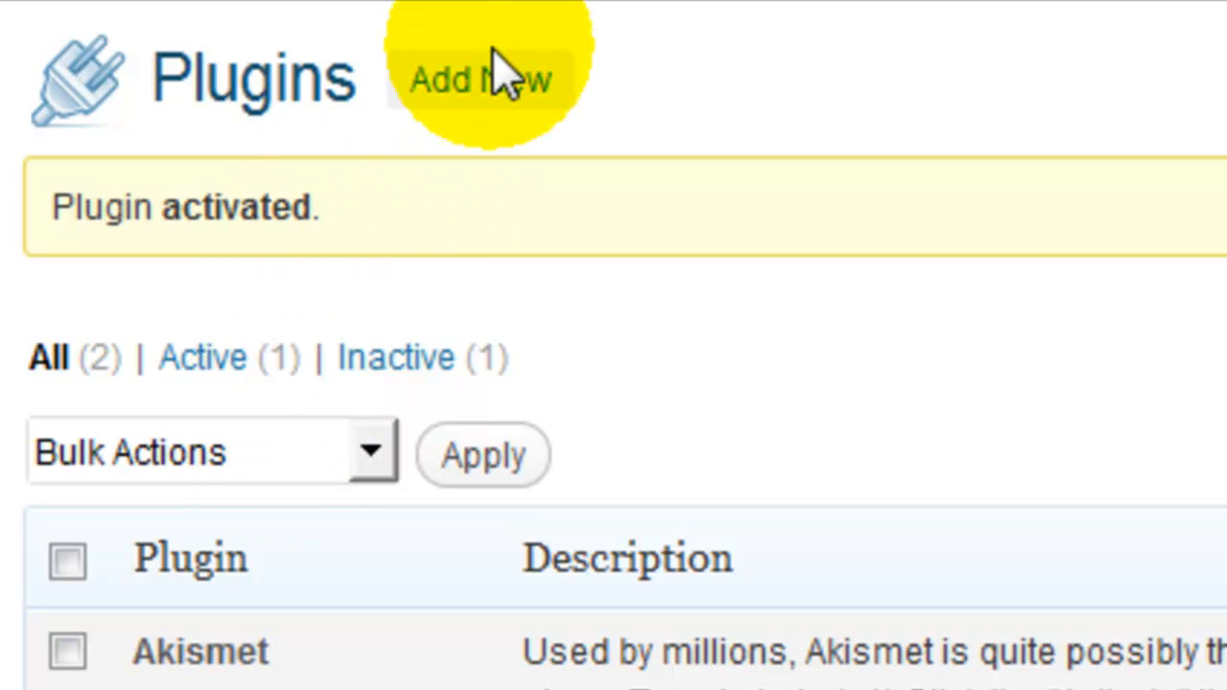
Upload and install the WP-Simplicity-Add-Posts zip file as another new plugin, and activate it
{"action": "left_click", "coordinate": [494, 69]}
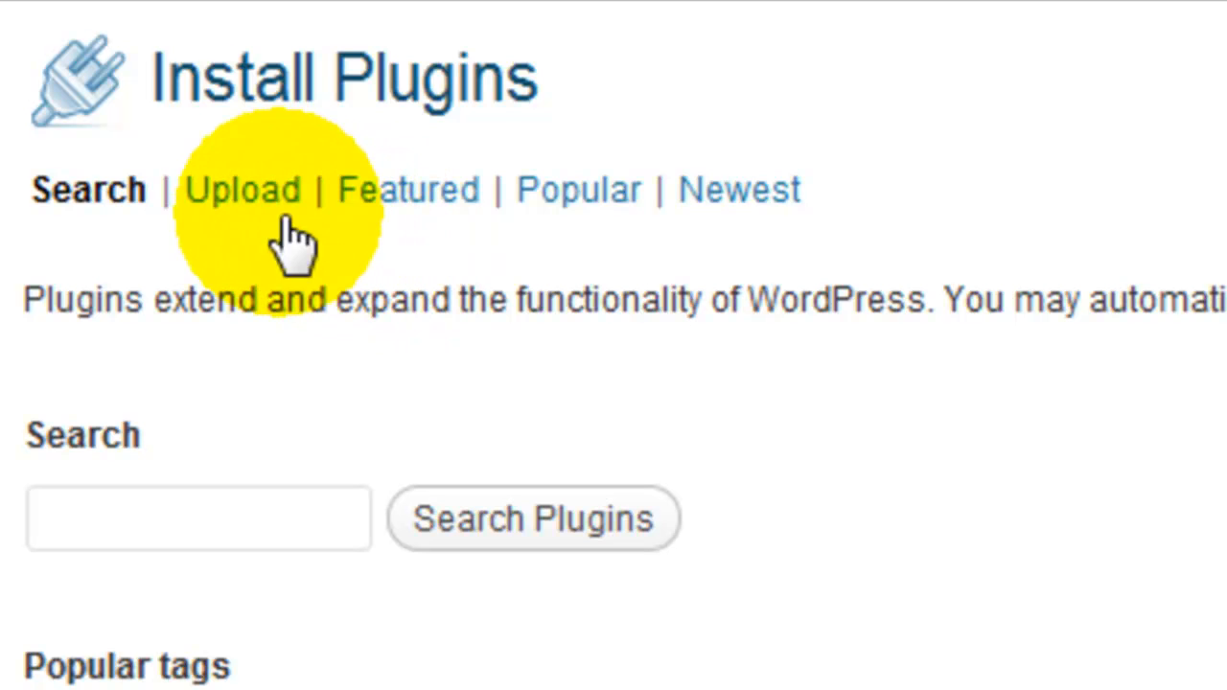
{"action": "left_click", "coordinate": [278, 211]}
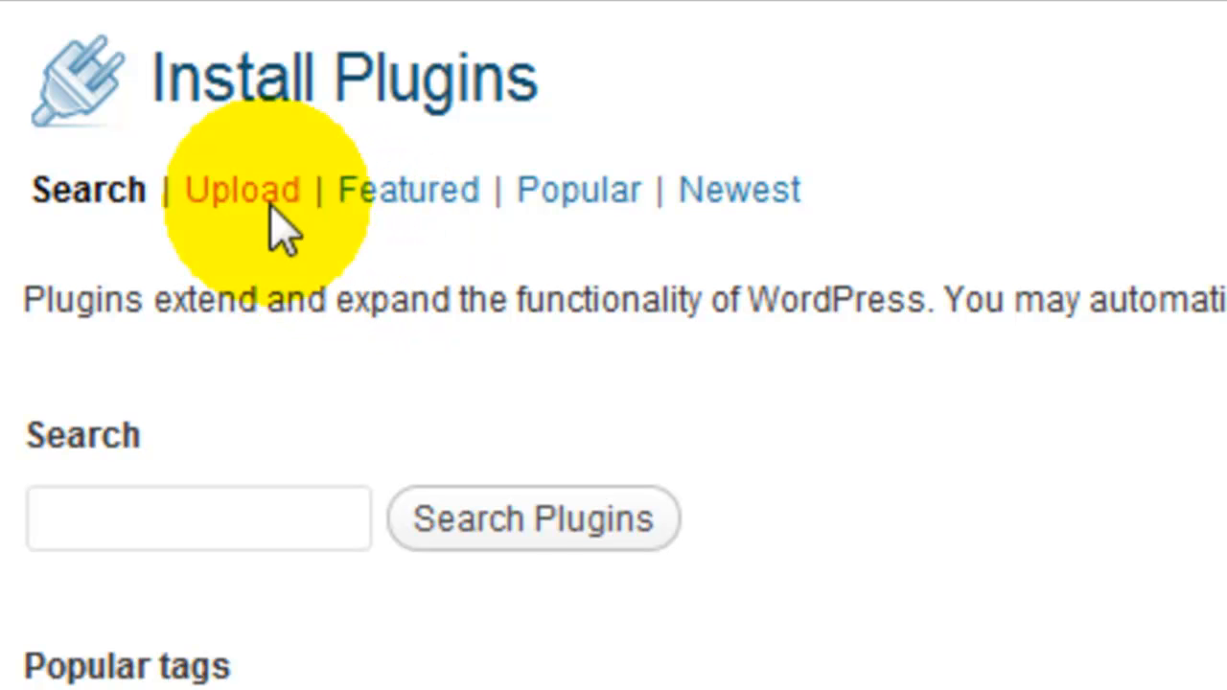
{"action": "left_click", "coordinate": [444, 502]}
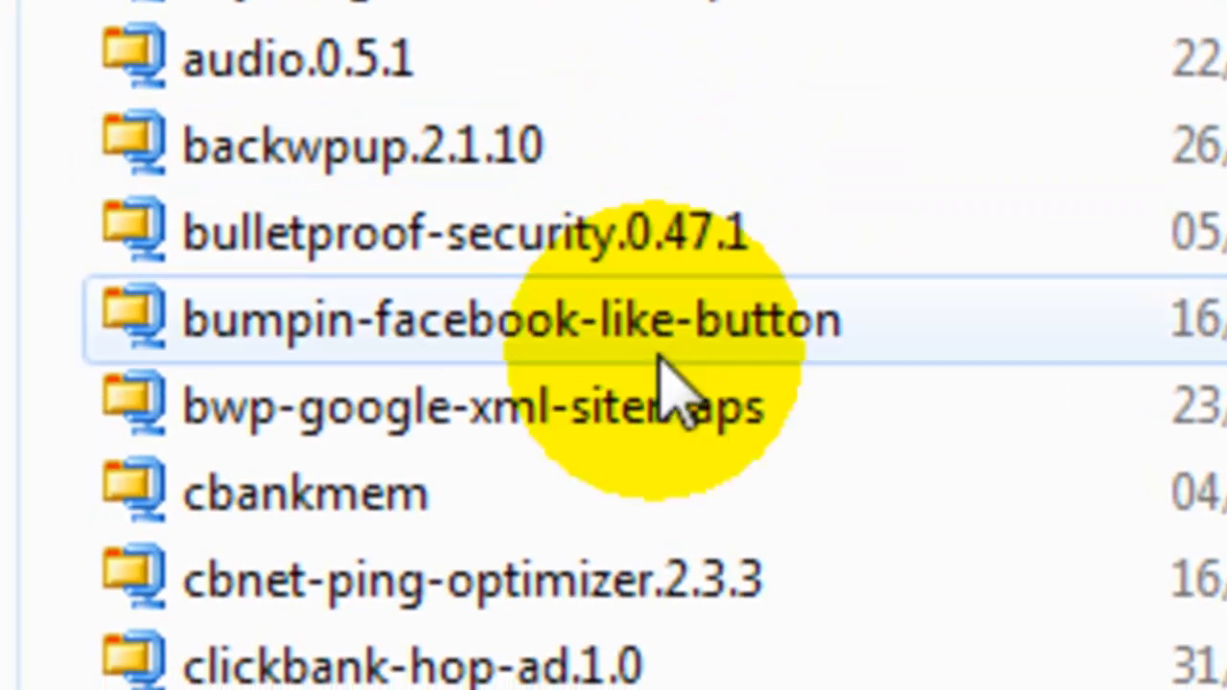
{"action": "scroll", "coordinate": [748, 618], "scroll_direction": "down", "scroll_amount": 7}
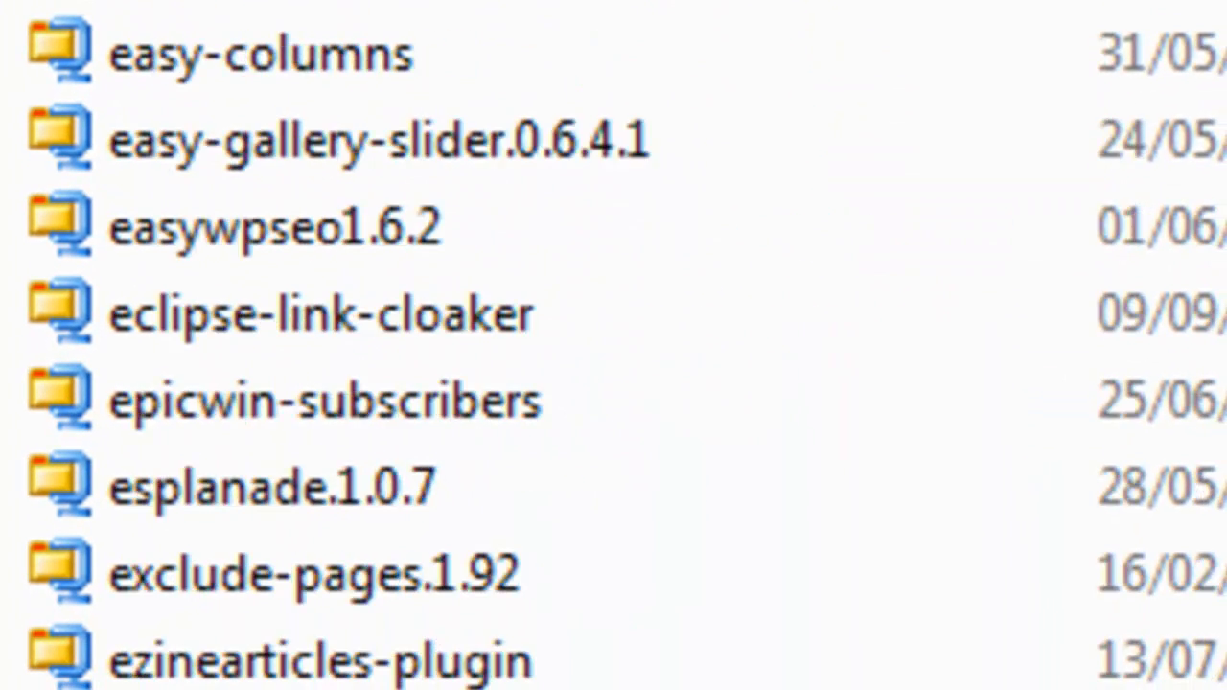
{"action": "scroll", "coordinate": [613, 345], "scroll_direction": "down", "scroll_amount": 20}
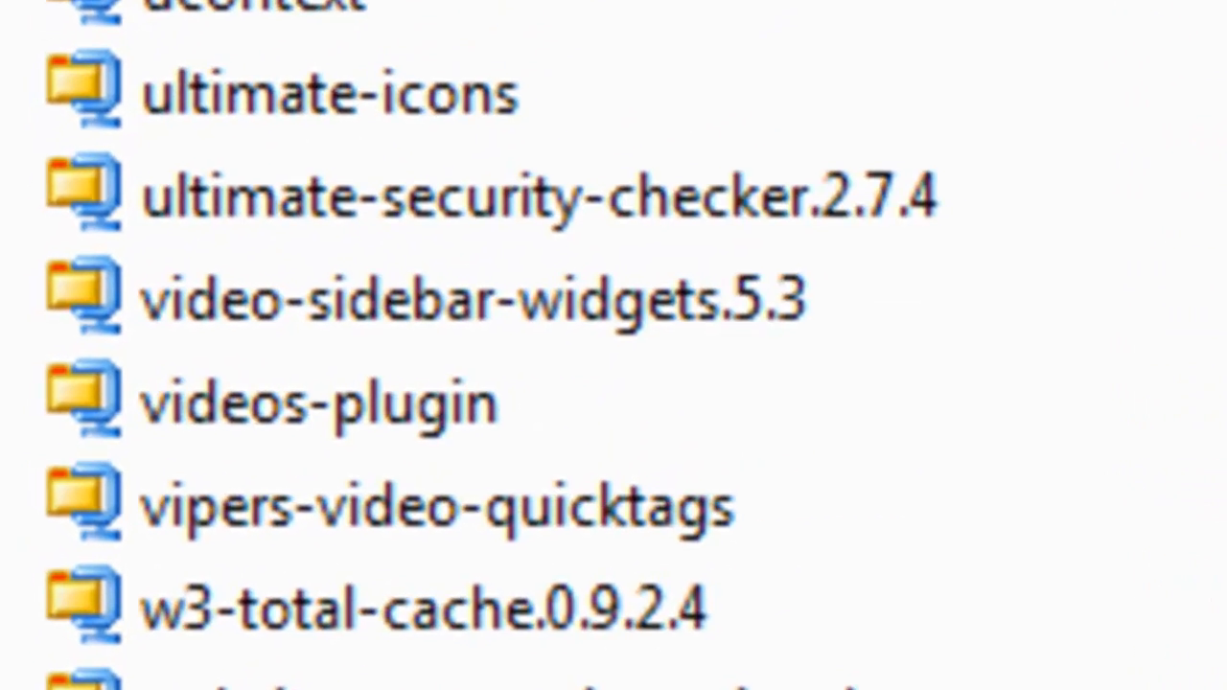
{"action": "scroll", "coordinate": [614, 345], "scroll_direction": "down", "scroll_amount": 8}
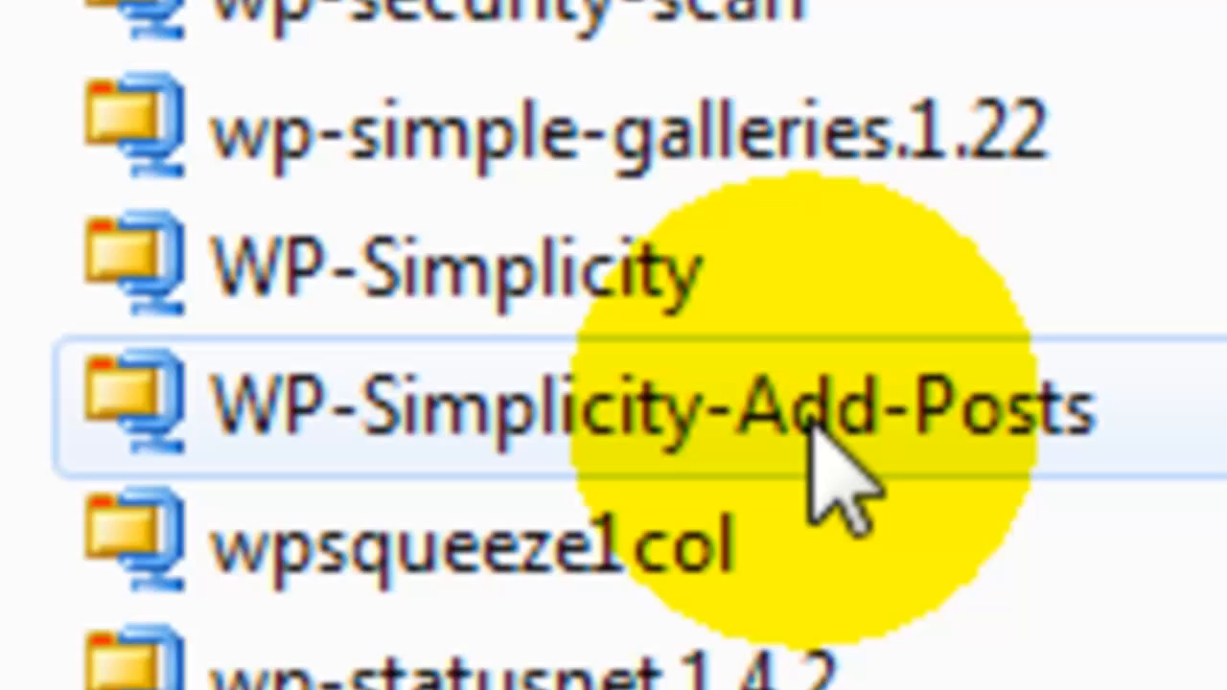
{"action": "left_click", "coordinate": [813, 423]}
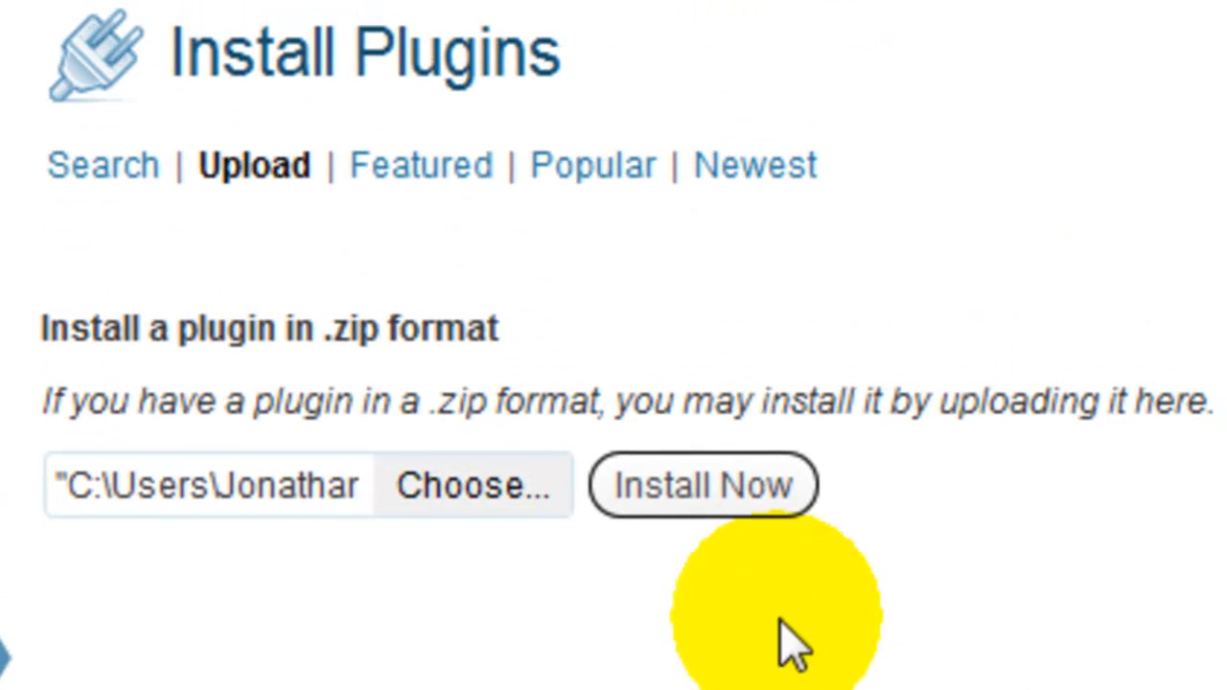
{"action": "left_click", "coordinate": [734, 501]}
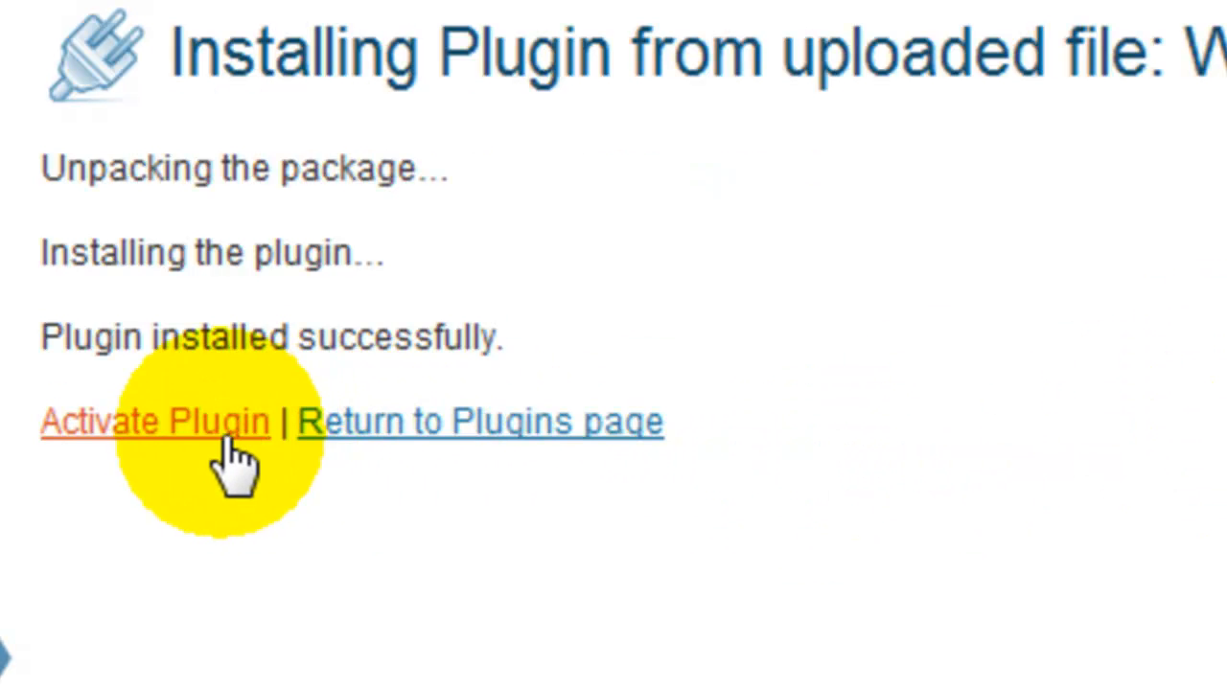
{"action": "left_click", "coordinate": [222, 433]}
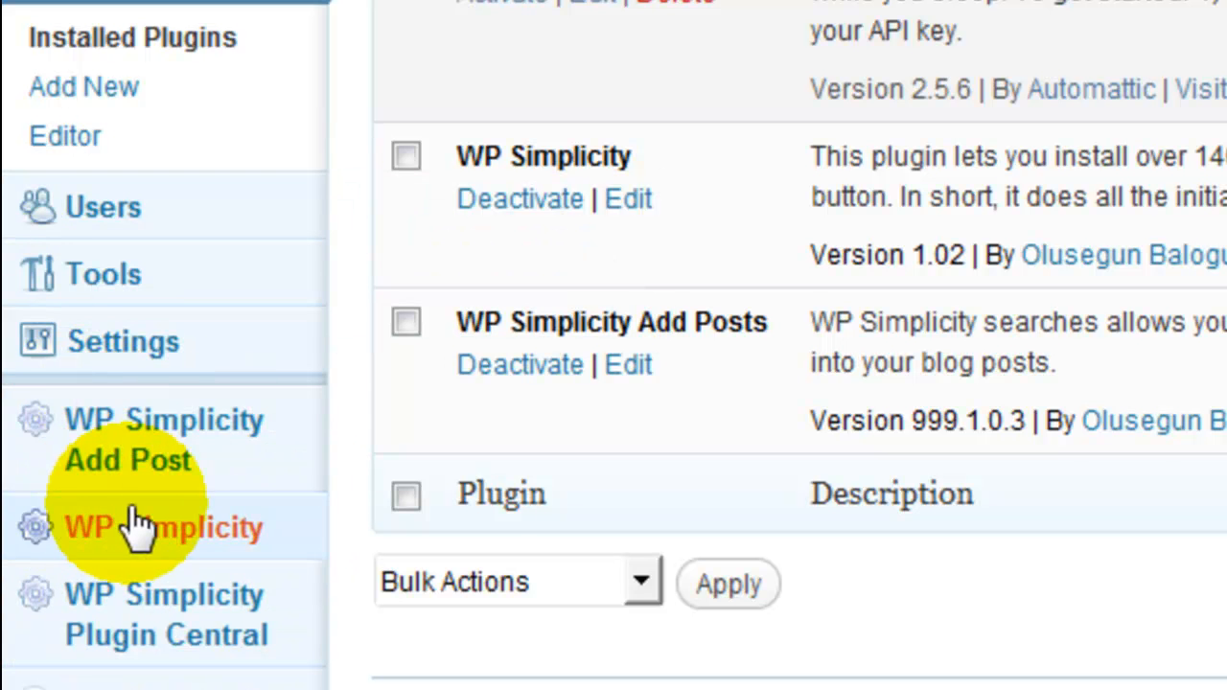
Set the WP Simplicity blog name to "How To Create A Website For Free Step By Step Using Wordpress" and update the settings
{"action": "left_click", "coordinate": [182, 537]}
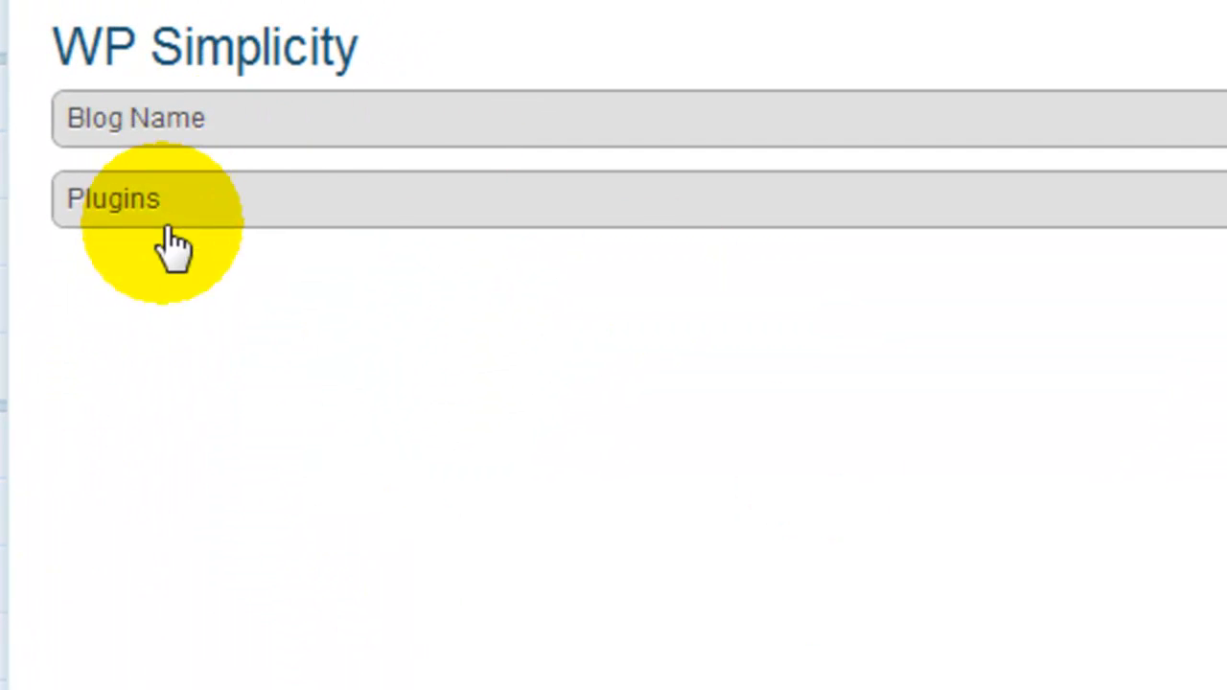
{"action": "left_click", "coordinate": [145, 118]}
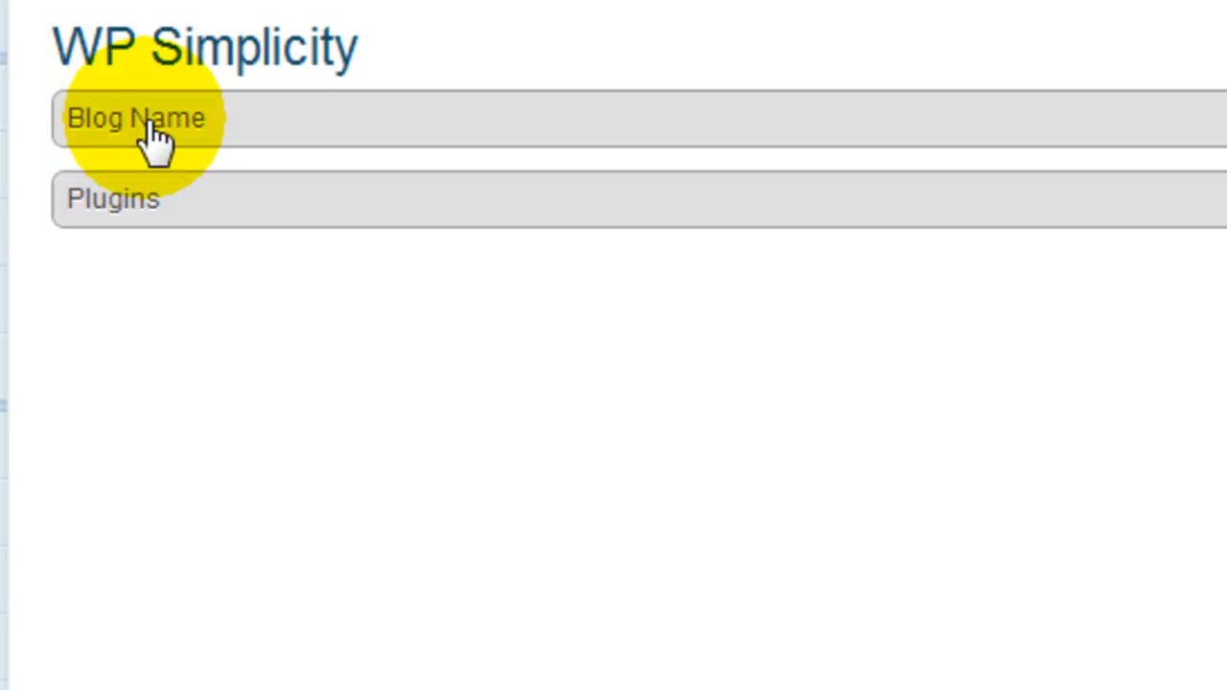
{"action": "left_click", "coordinate": [146, 124]}
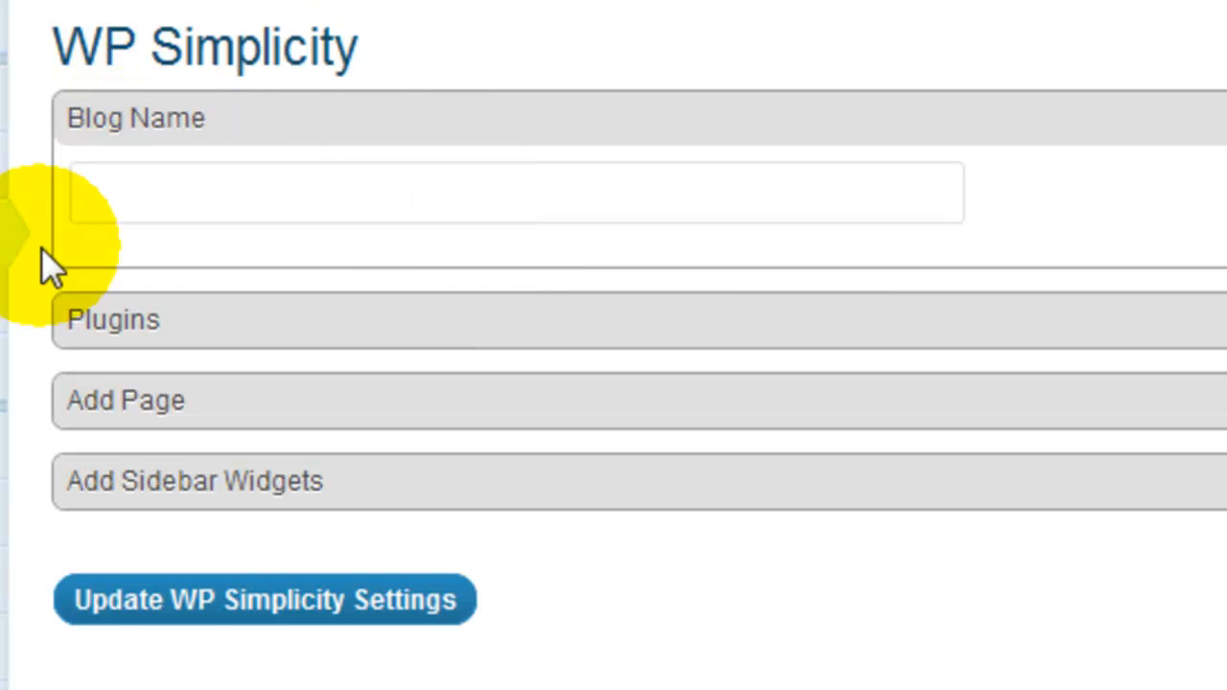
{"action": "left_click", "coordinate": [179, 185]}
{"action": "right_click", "coordinate": [178, 186]}
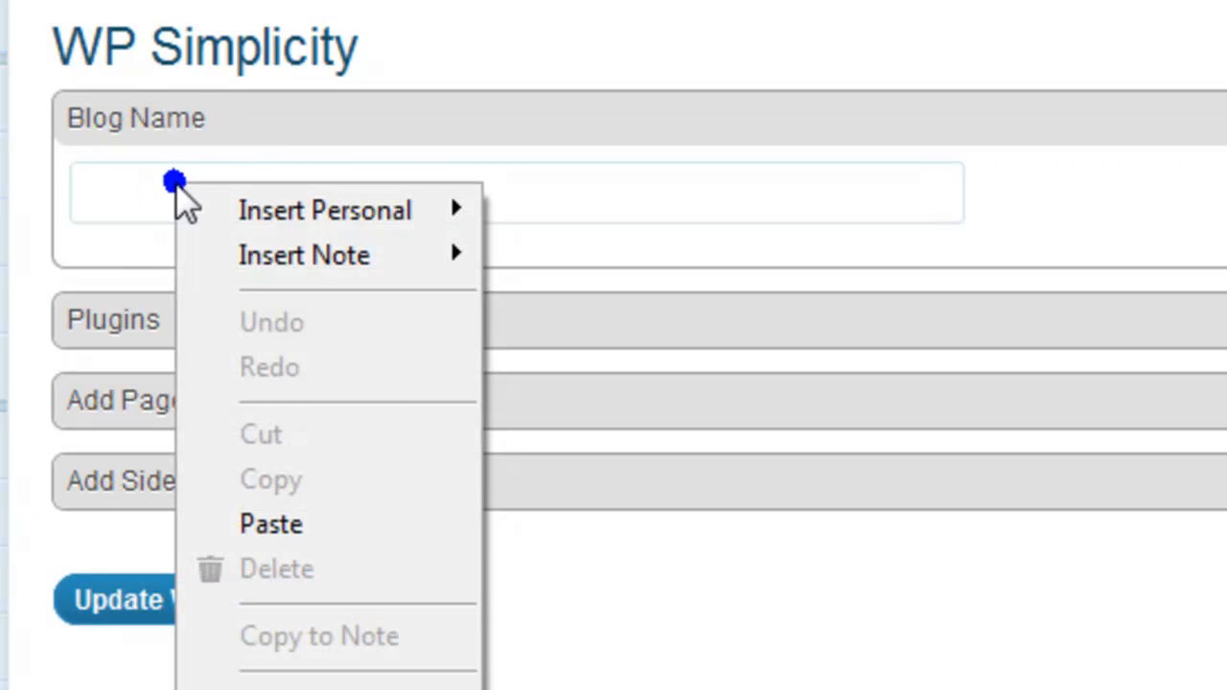
{"action": "left_click", "coordinate": [363, 518]}
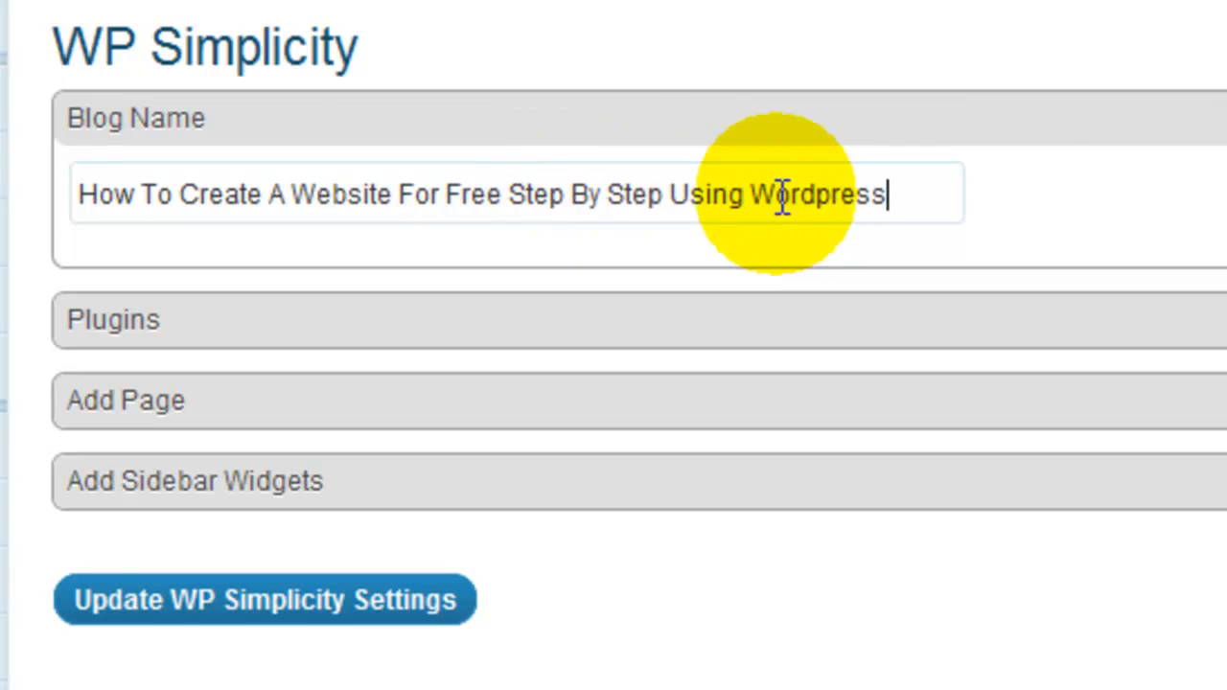
{"action": "left_click", "coordinate": [1032, 656]}
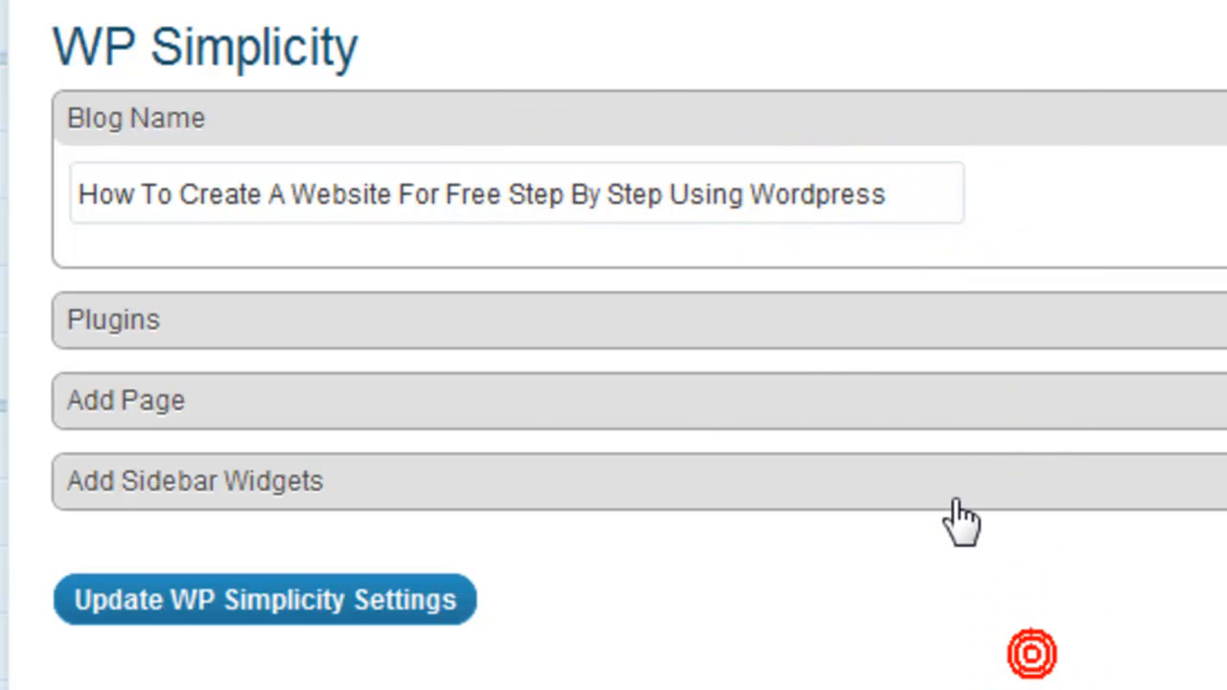
{"action": "left_click", "coordinate": [287, 613]}
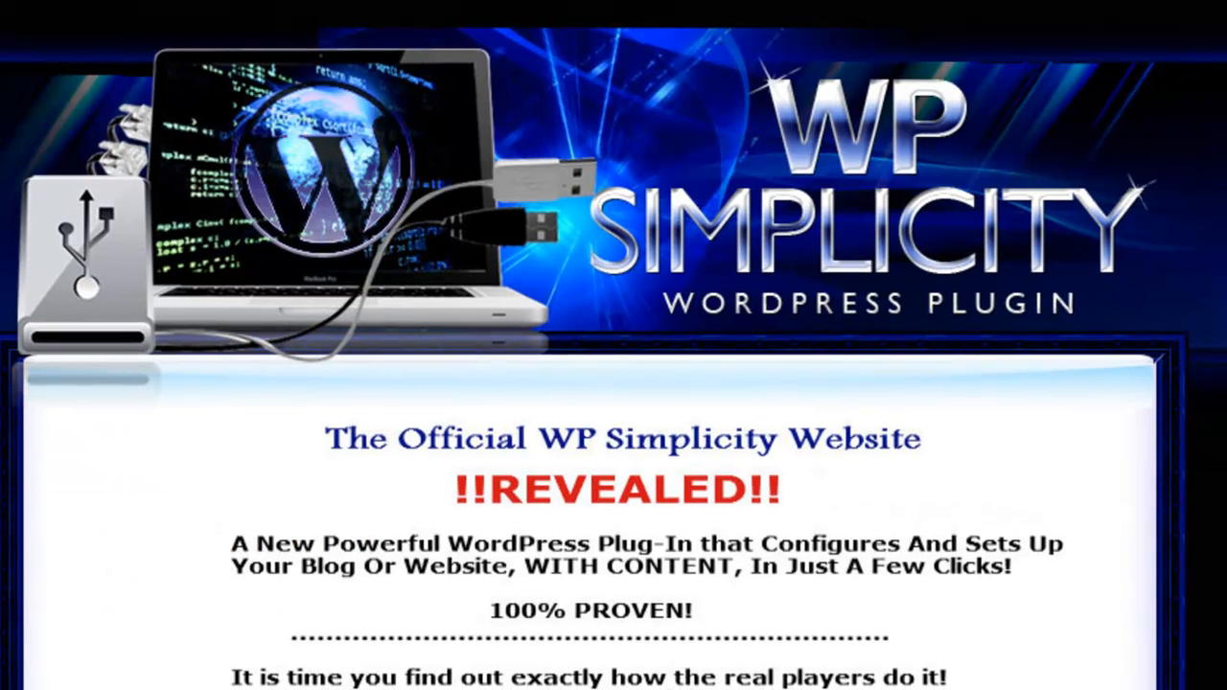
Play the demo video on the official WP Simplicity website
{"action": "scroll", "coordinate": [659, 478], "scroll_direction": "down", "scroll_amount": 6}
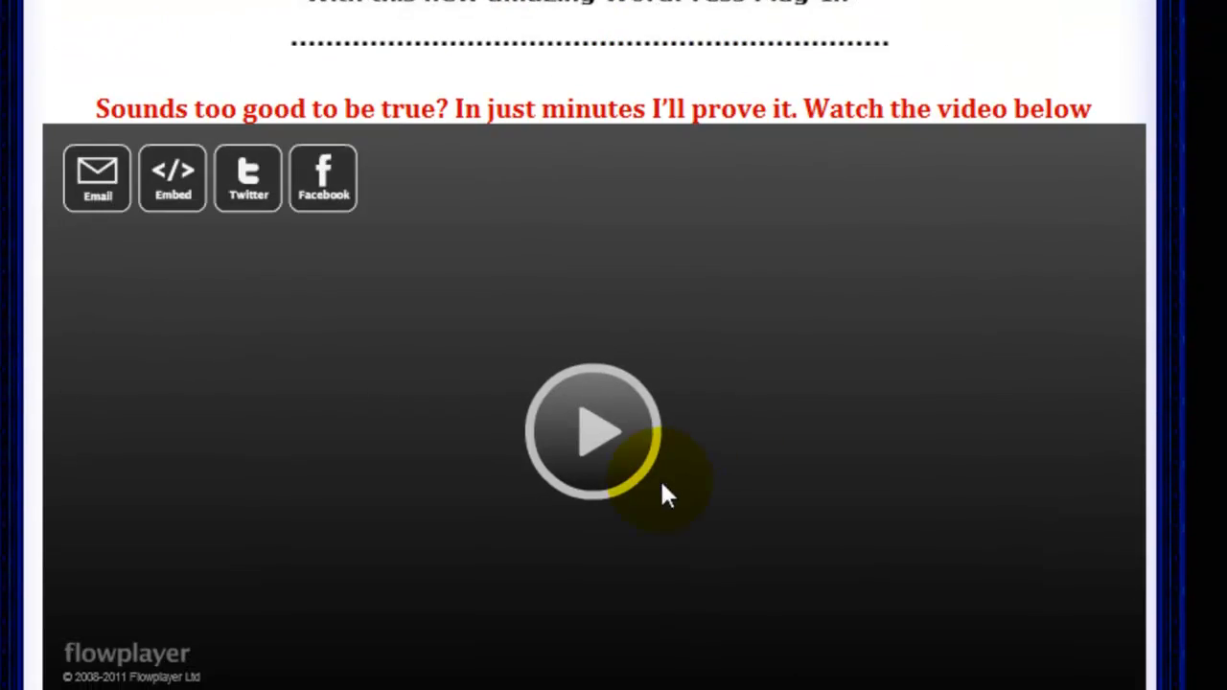
{"action": "left_click", "coordinate": [605, 433]}
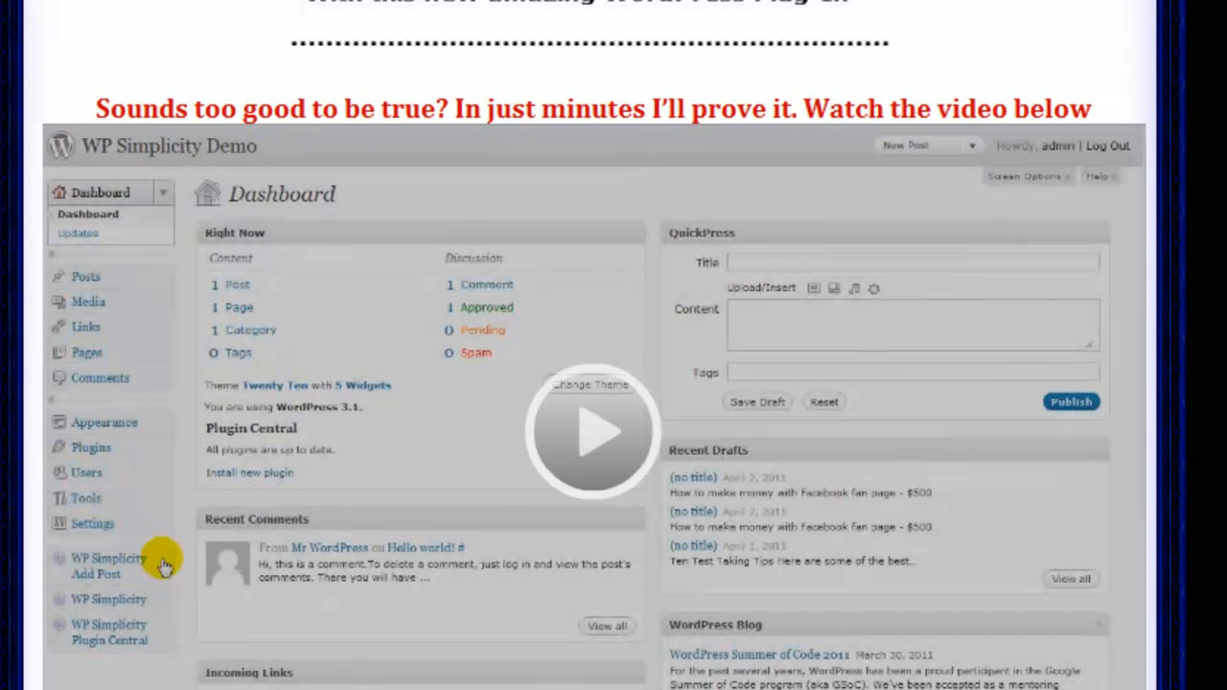
{"action": "scroll", "coordinate": [1187, 74], "scroll_direction": "up", "scroll_amount": 8}
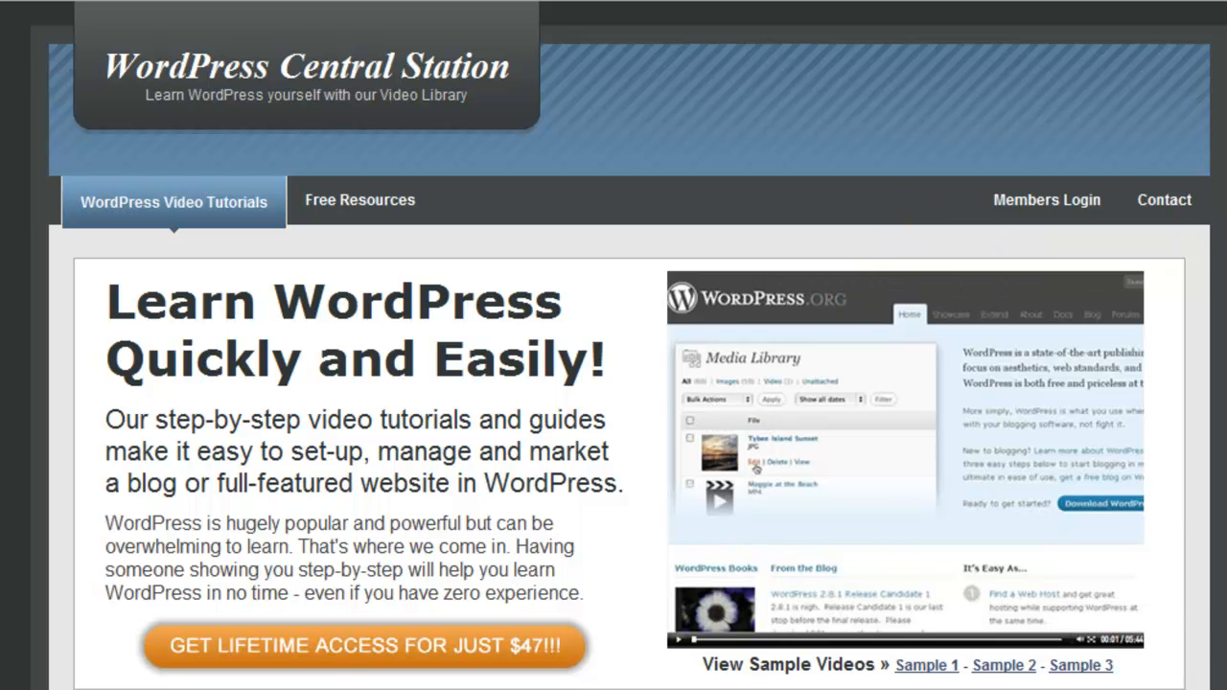
Review the membership offer, WordPress guides and Module 1 video tutorials on the WordPress Central Station page
{"action": "scroll", "coordinate": [614, 345], "scroll_direction": "down", "scroll_amount": 5}
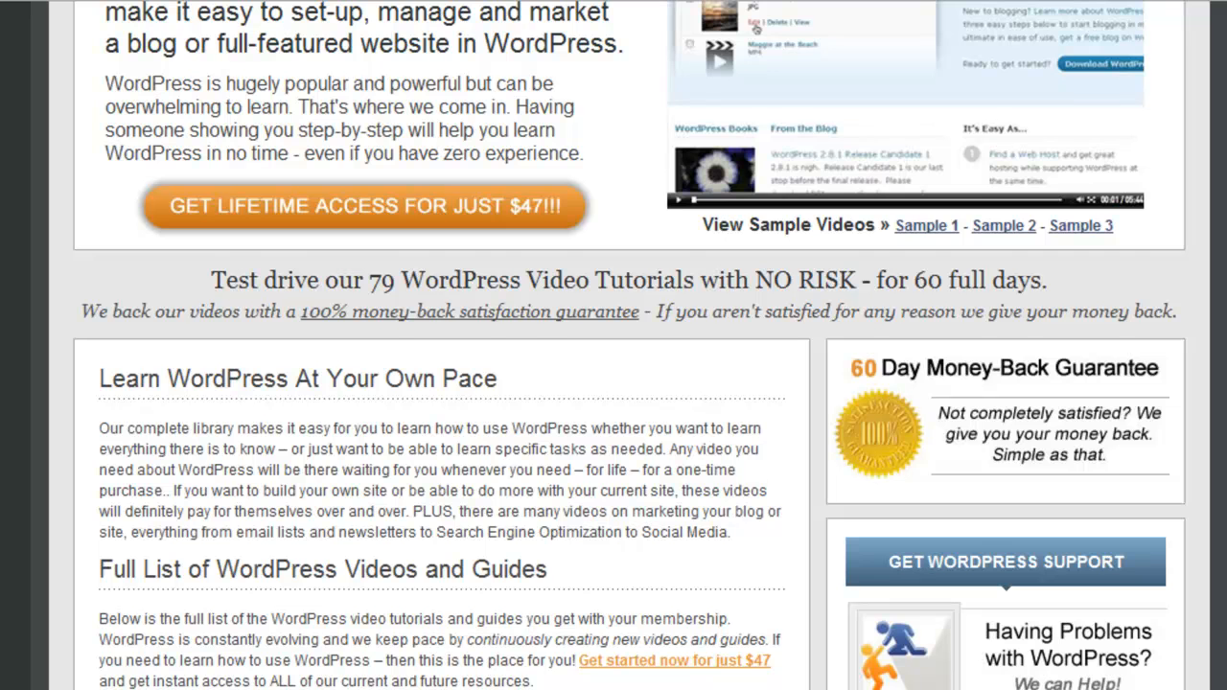
{"action": "scroll", "coordinate": [630, 345], "scroll_direction": "down", "scroll_amount": 3}
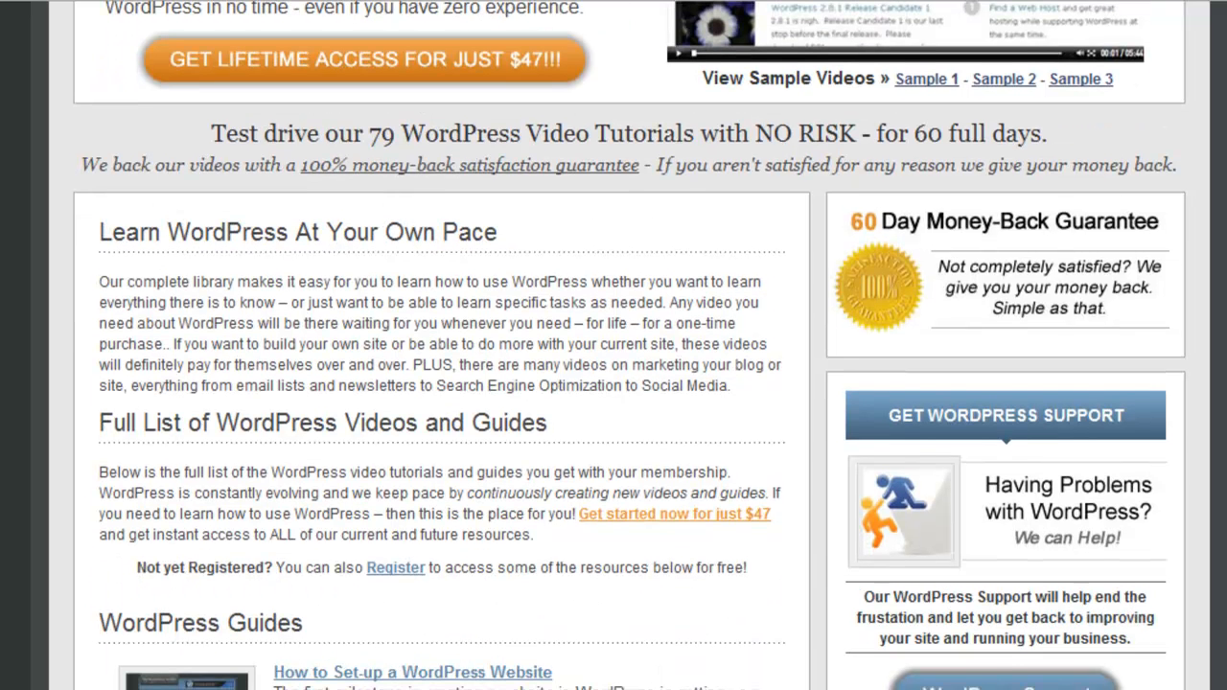
{"action": "scroll", "coordinate": [613, 345], "scroll_direction": "down", "scroll_amount": 3}
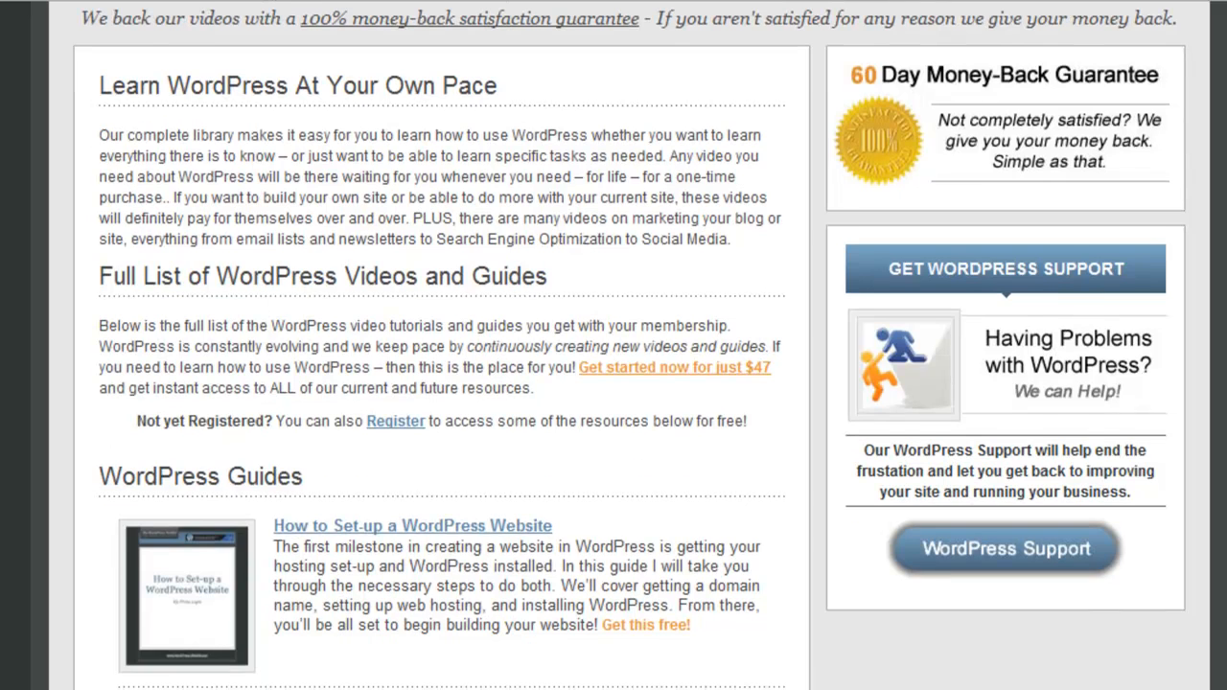
{"action": "scroll", "coordinate": [1043, 425], "scroll_direction": "down", "scroll_amount": 9}
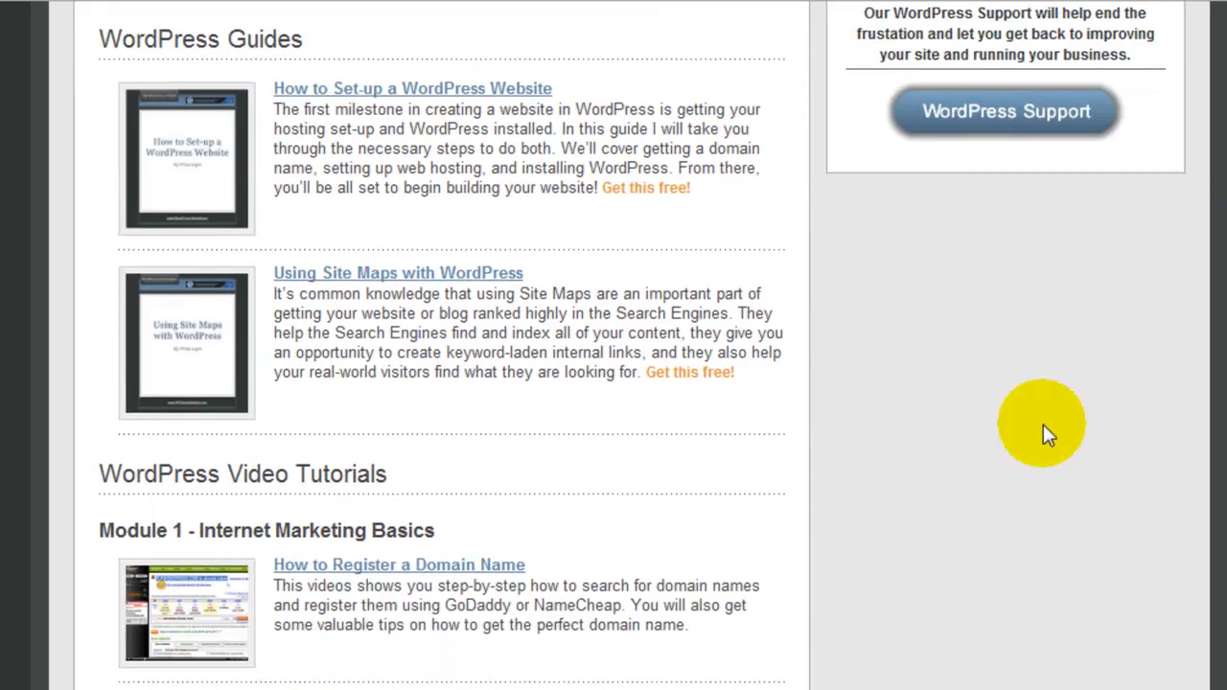
{"action": "scroll", "coordinate": [767, 331], "scroll_direction": "down", "scroll_amount": 3}
{"action": "scroll", "coordinate": [586, 275], "scroll_direction": "down", "scroll_amount": 5}
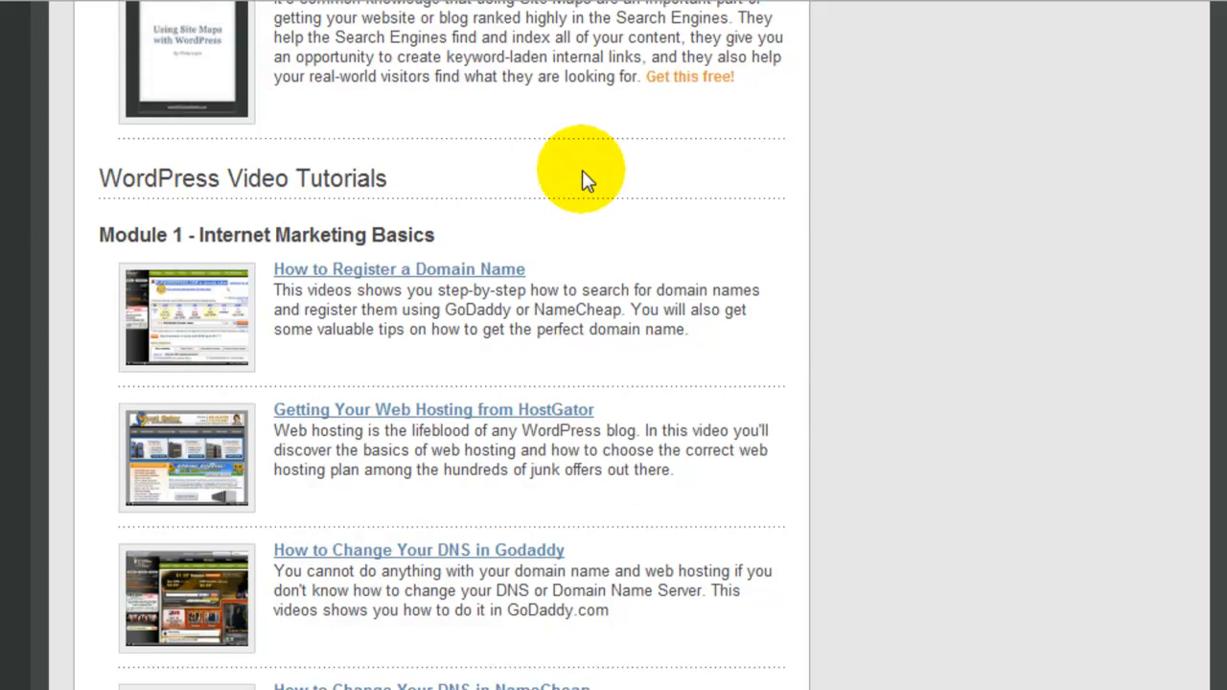
Review the remaining WordPress video tutorials on plugins, themes, sidebar widgets, users and contact forms
{"action": "scroll", "coordinate": [634, 211], "scroll_direction": "down", "scroll_amount": 5}
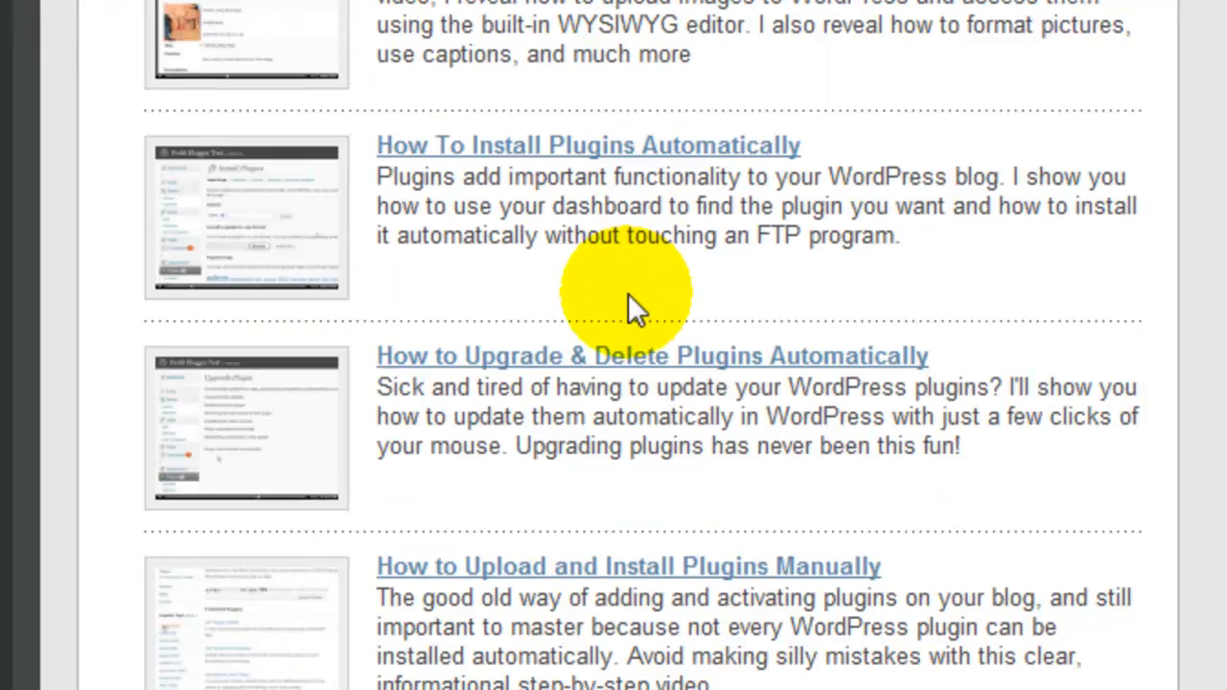
{"action": "scroll", "coordinate": [629, 297], "scroll_direction": "down", "scroll_amount": 8}
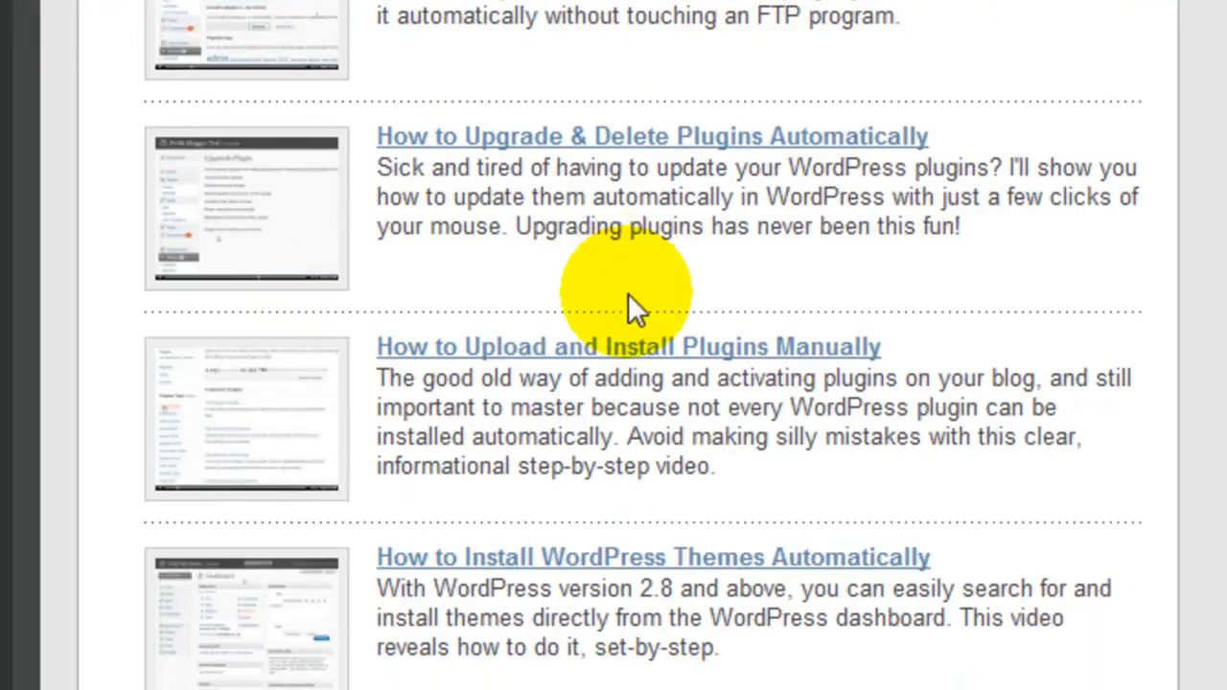
{"action": "scroll", "coordinate": [628, 294], "scroll_direction": "down", "scroll_amount": 6}
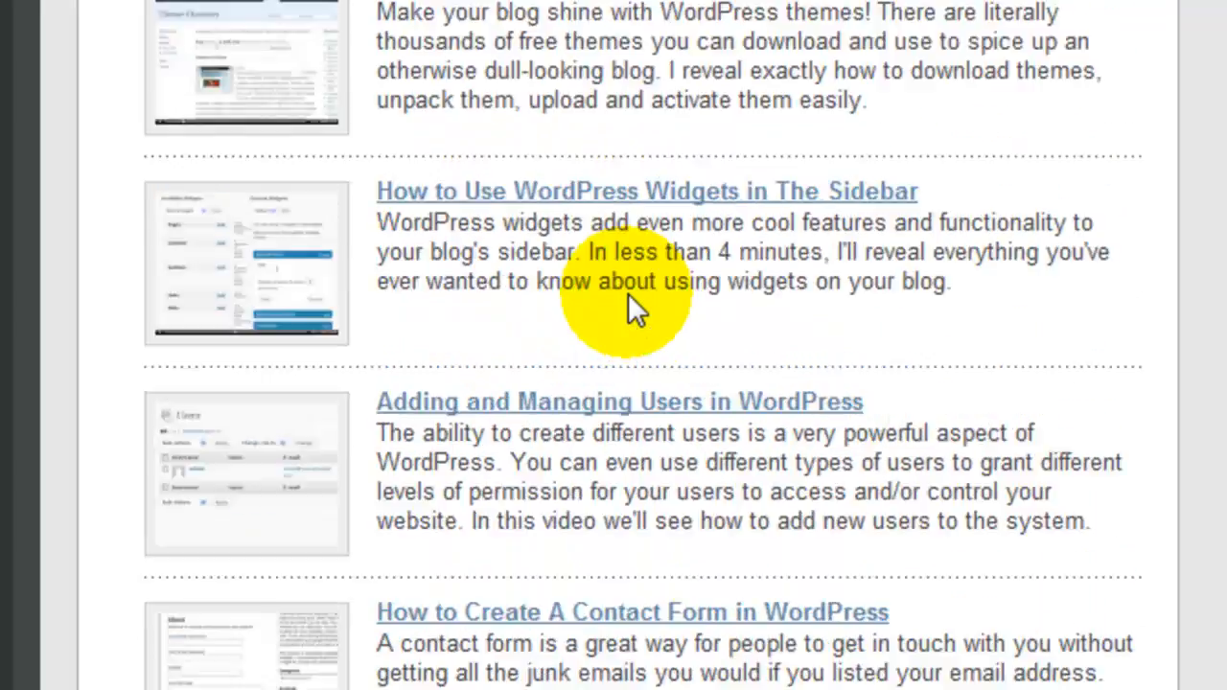
{"action": "left_click_drag", "start_coordinate": [378, 384], "coordinate": [953, 384]}
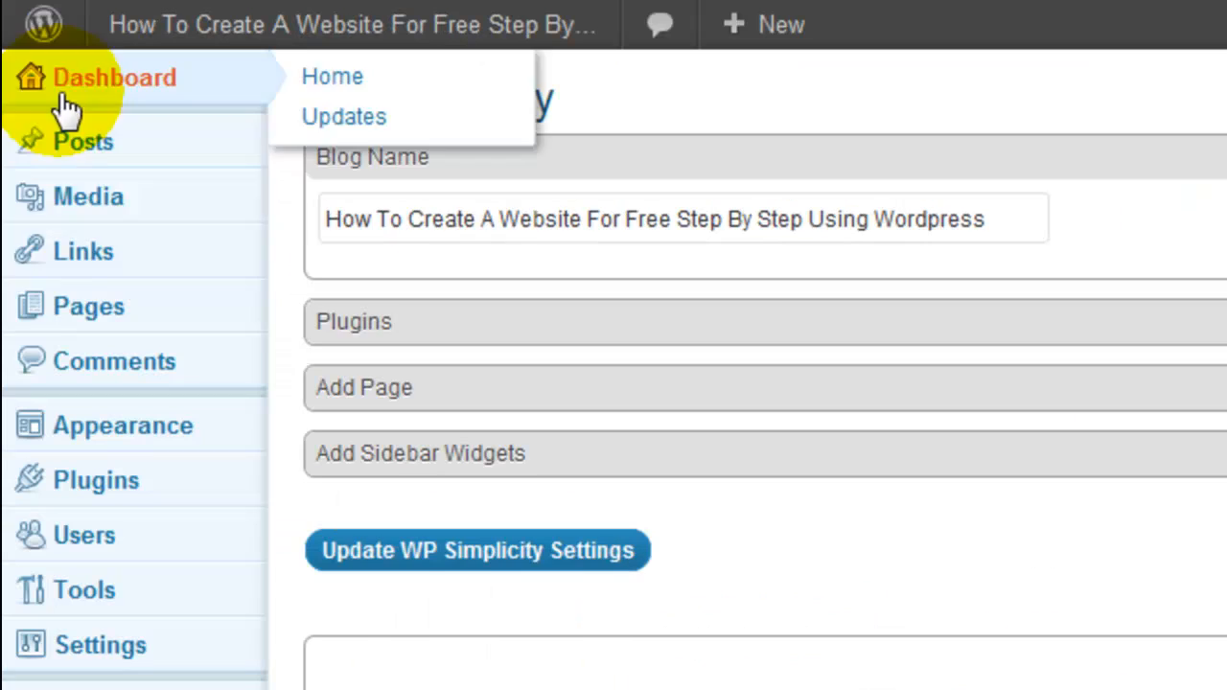
Create a new page in the WordPress dashboard with the title "About"
{"action": "mouse_move", "coordinate": [161, 321]}
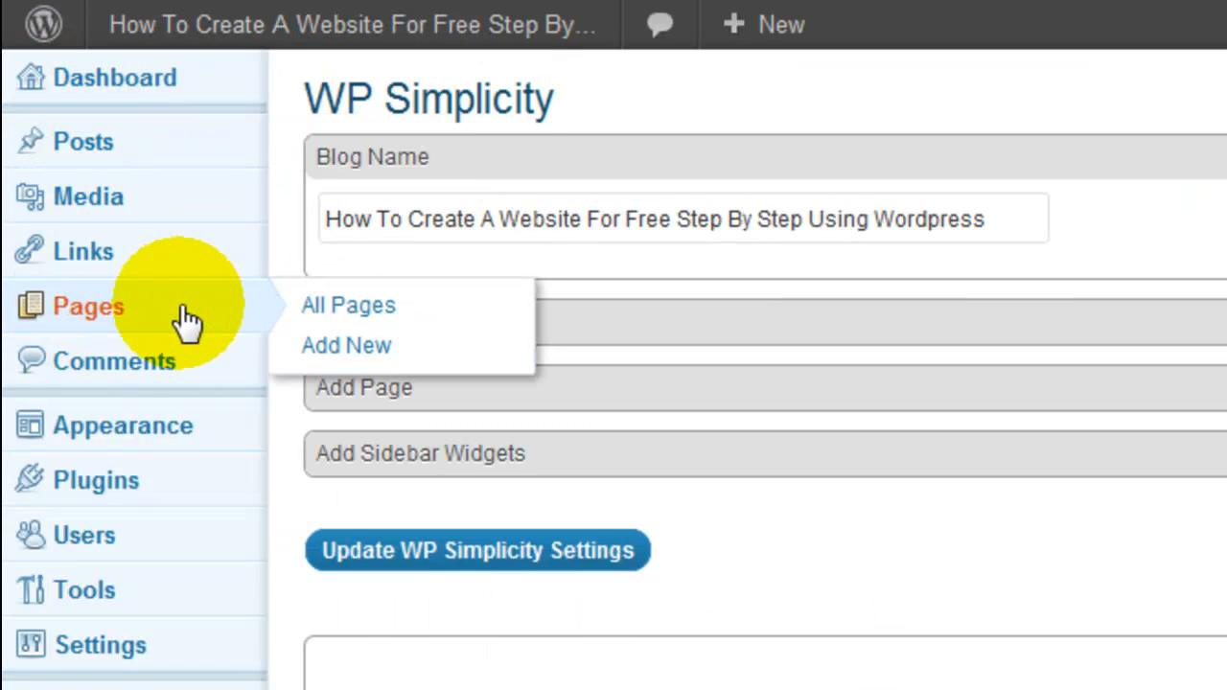
{"action": "mouse_move", "coordinate": [786, 28]}
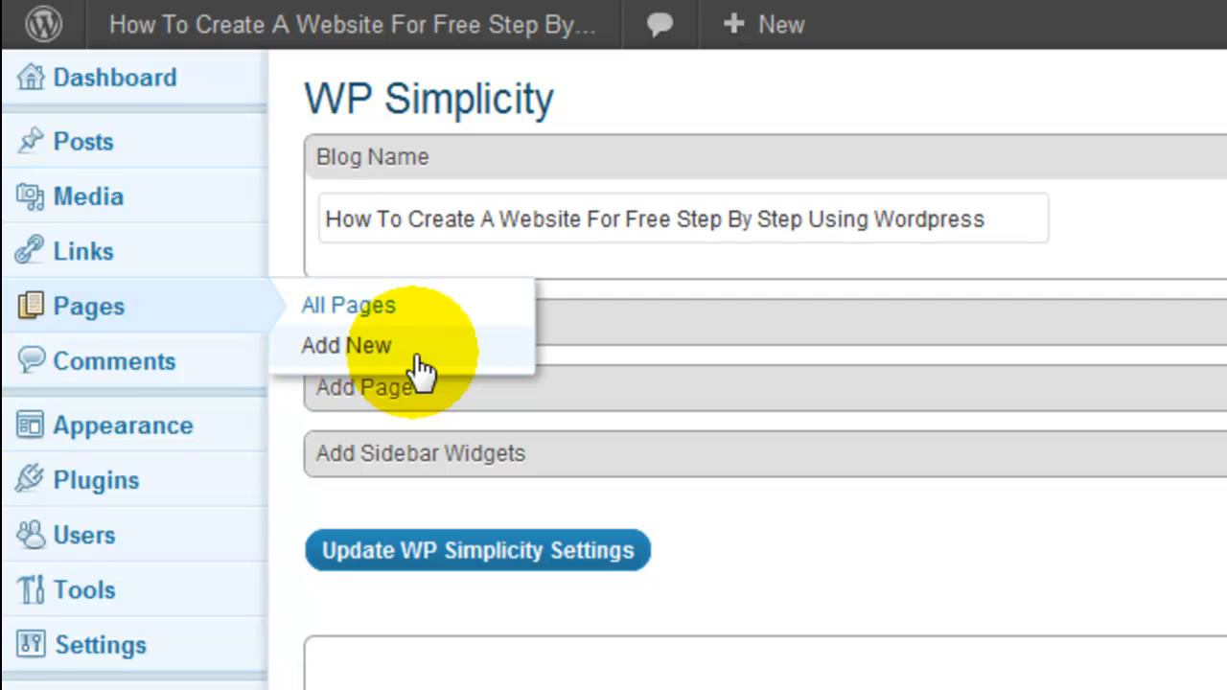
{"action": "left_click", "coordinate": [418, 355]}
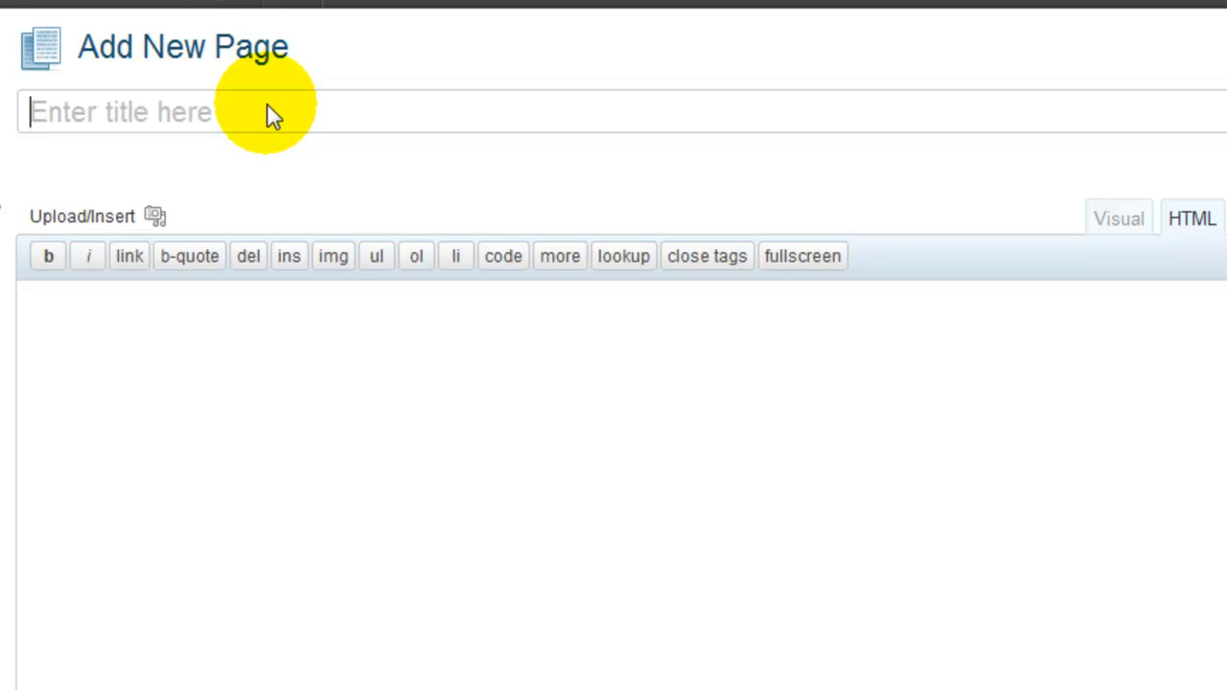
{"action": "type", "text": "About"}
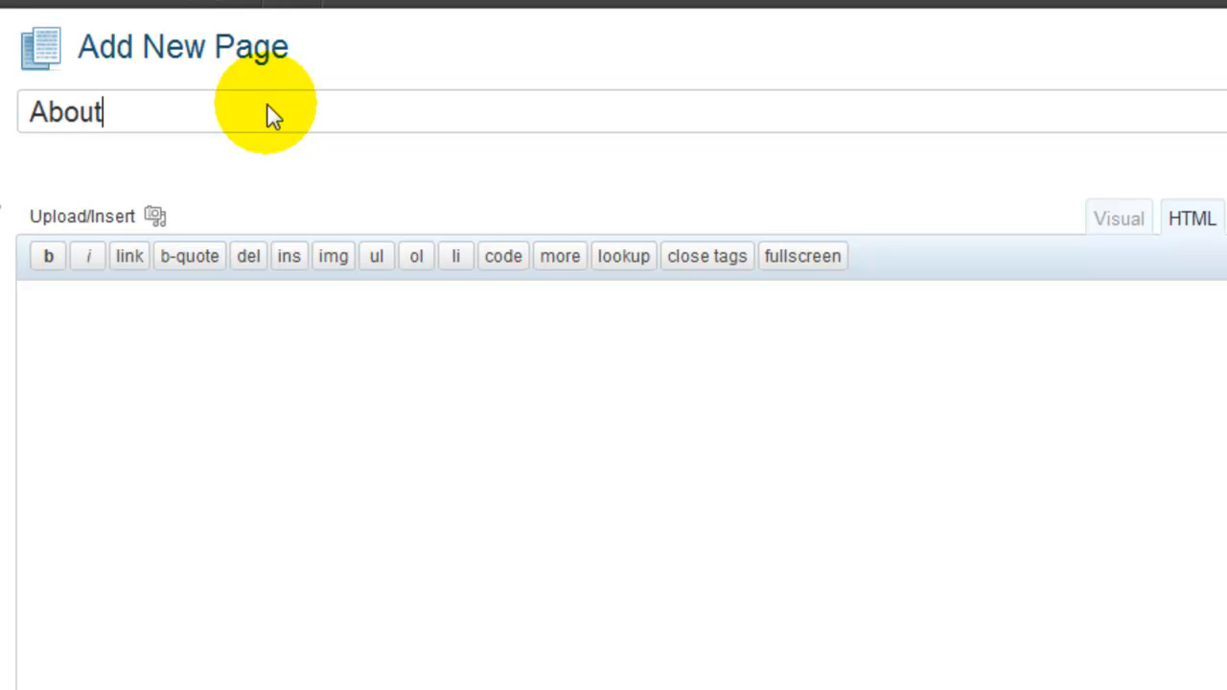
{"action": "left_click", "coordinate": [367, 583]}
Switch the page editor to visual editing and write "This is what my free website is all about" as the page content
{"action": "left_click", "coordinate": [1192, 220]}
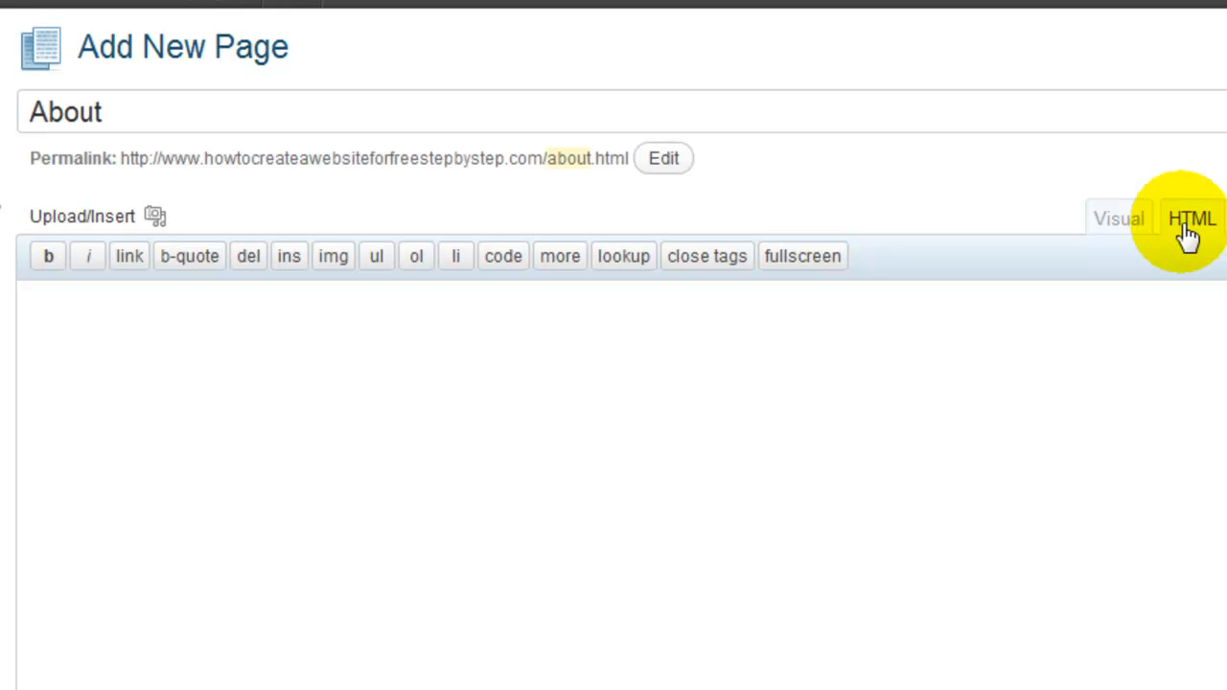
{"action": "left_click", "coordinate": [1134, 228]}
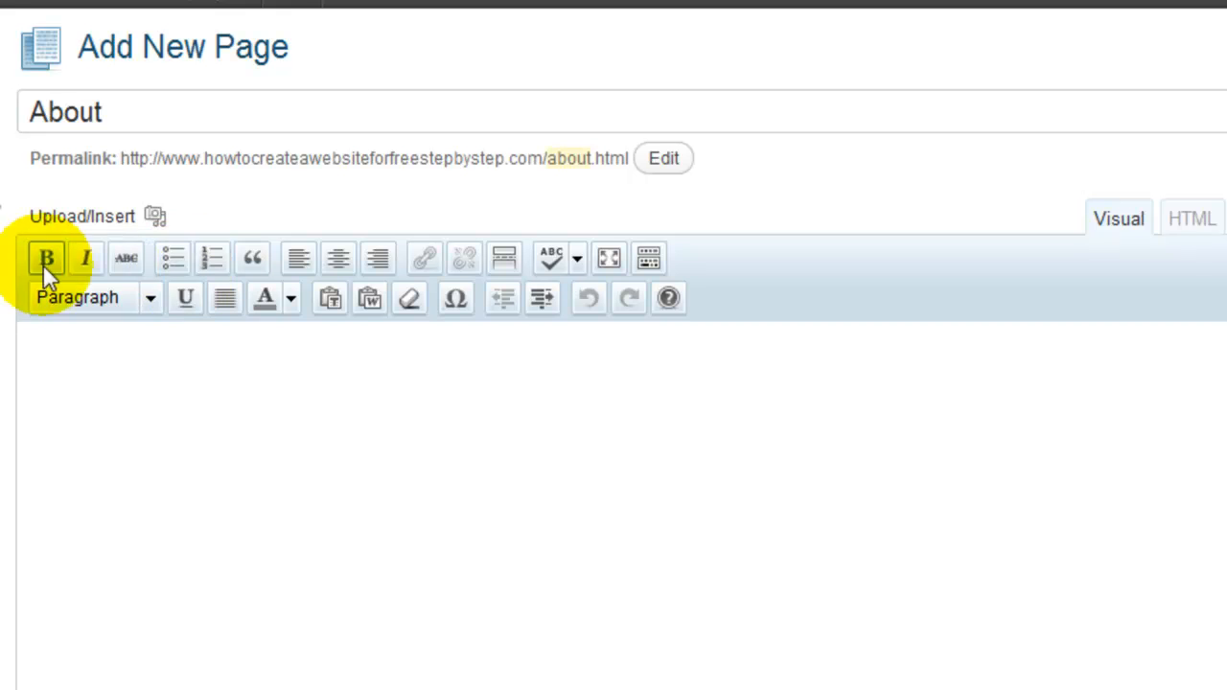
{"action": "left_click", "coordinate": [173, 391]}
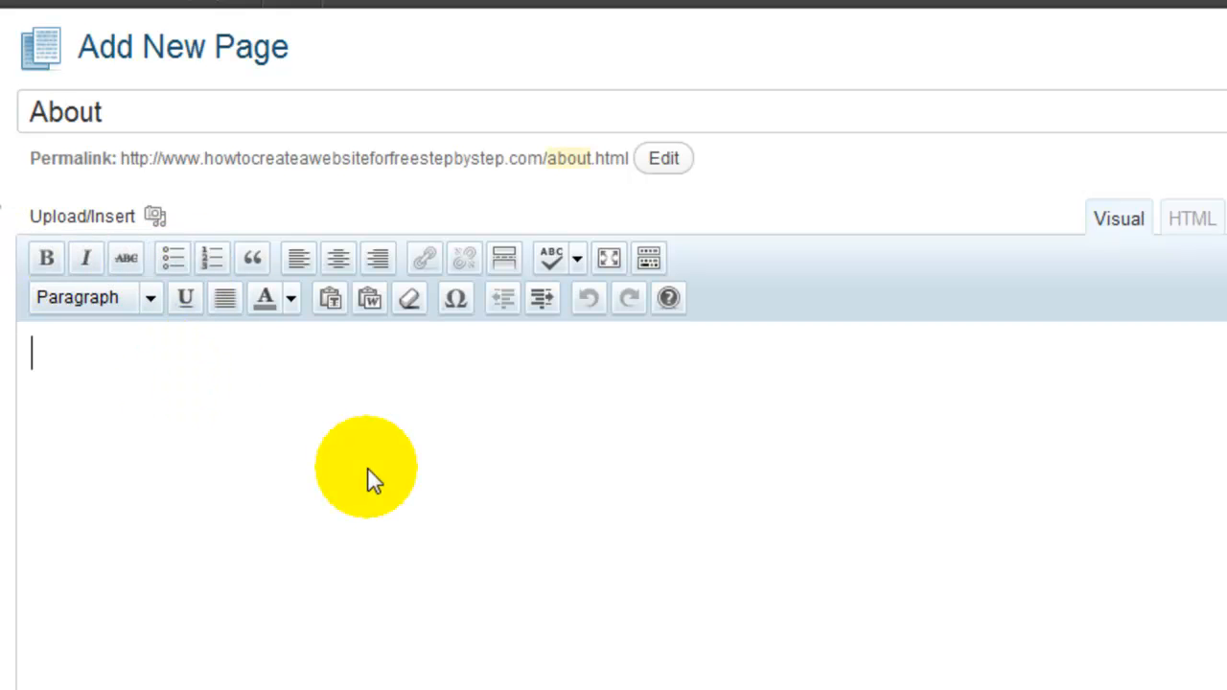
{"action": "type", "text": "This is what my free website is all about"}
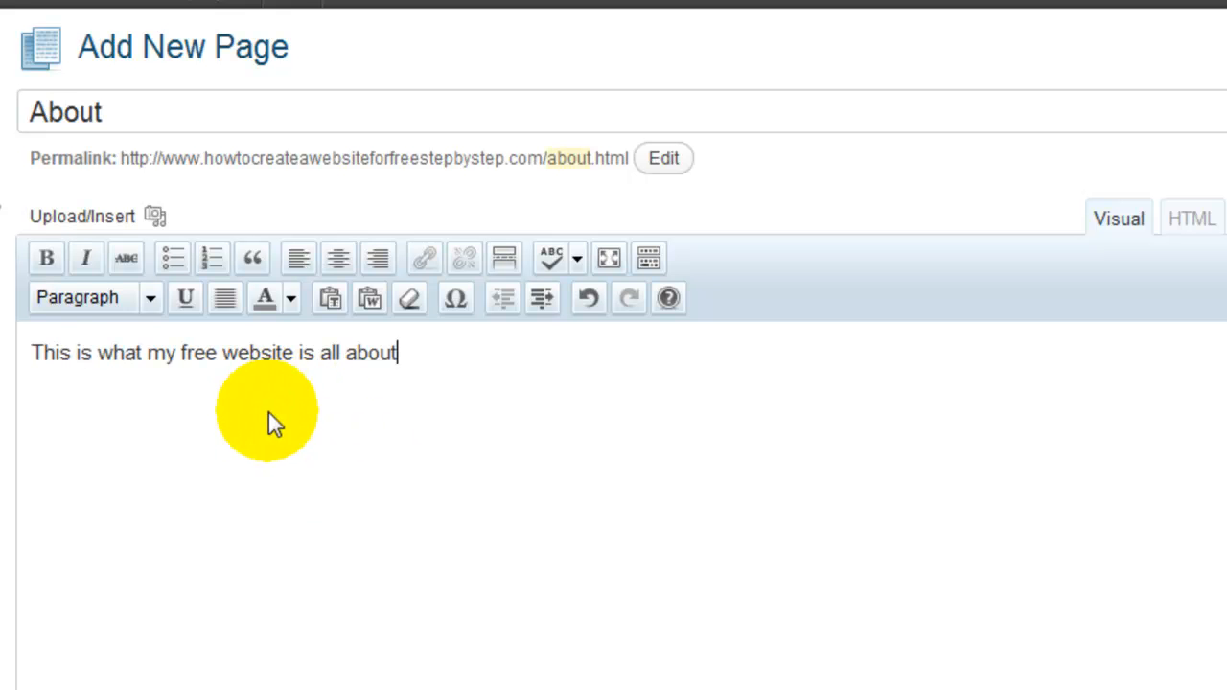
Format the body text with "about" in bold, "what" in italics and "free website" underlined
{"action": "left_click_drag", "start_coordinate": [398, 360], "coordinate": [346, 356]}
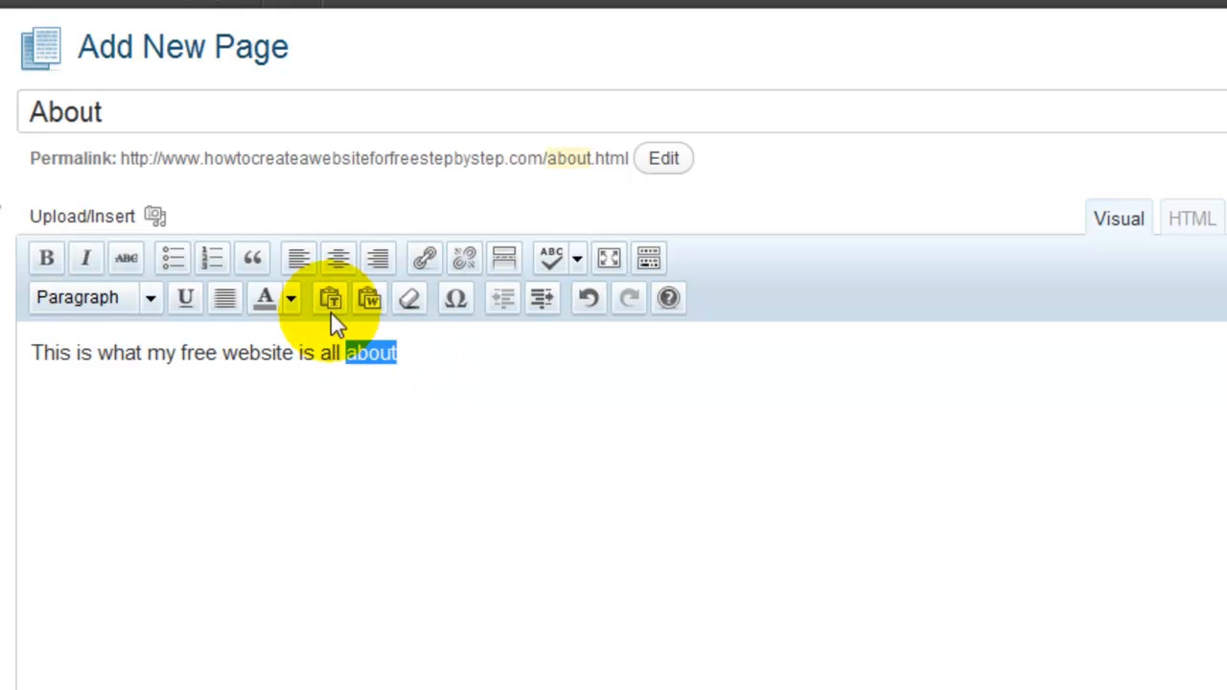
{"action": "left_click", "coordinate": [40, 255]}
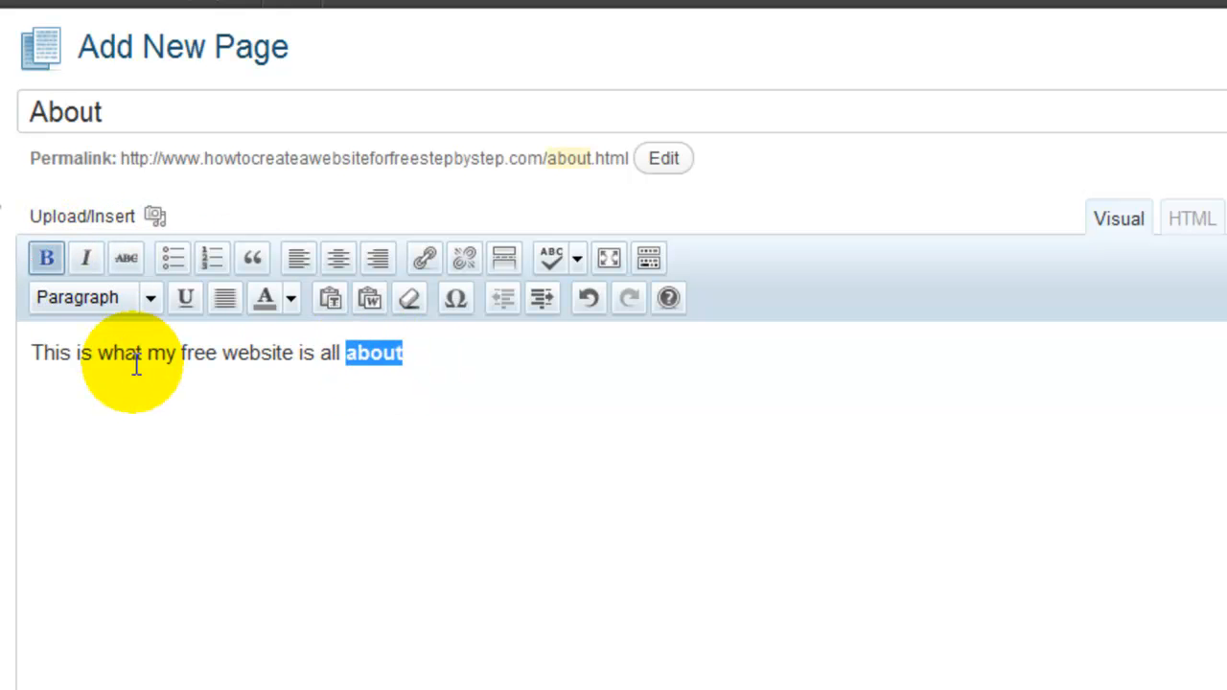
{"action": "left_click_drag", "start_coordinate": [100, 362], "coordinate": [144, 362]}
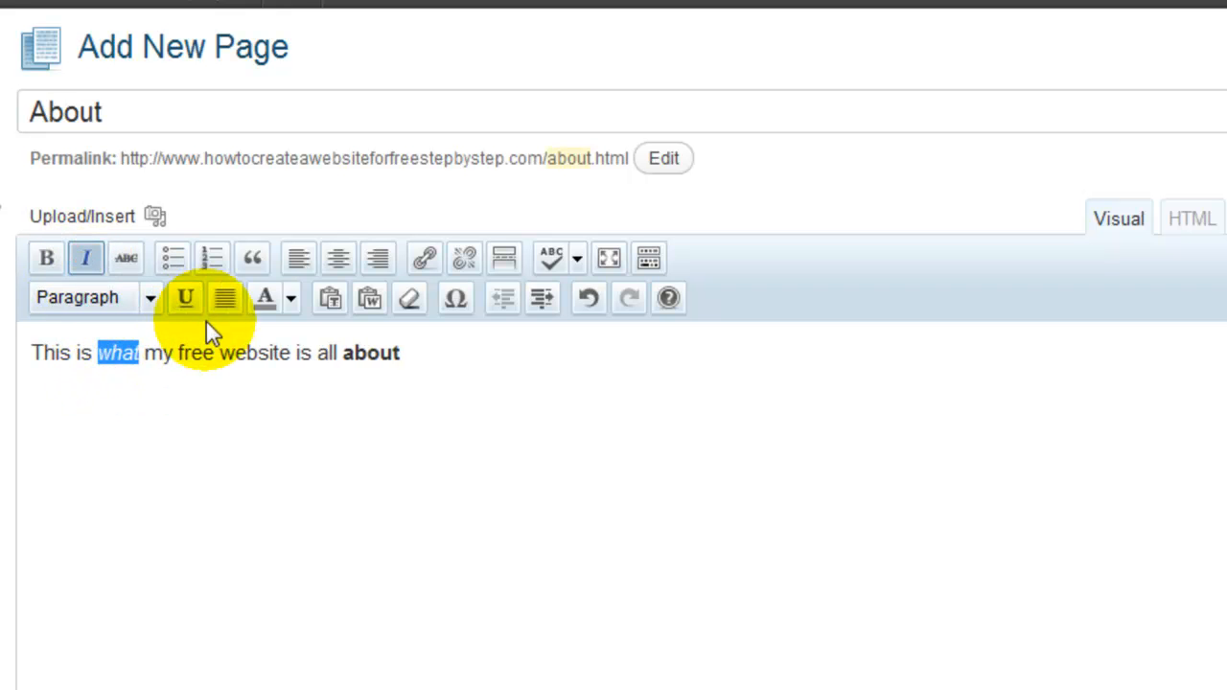
{"action": "left_click_drag", "start_coordinate": [179, 353], "coordinate": [291, 352]}
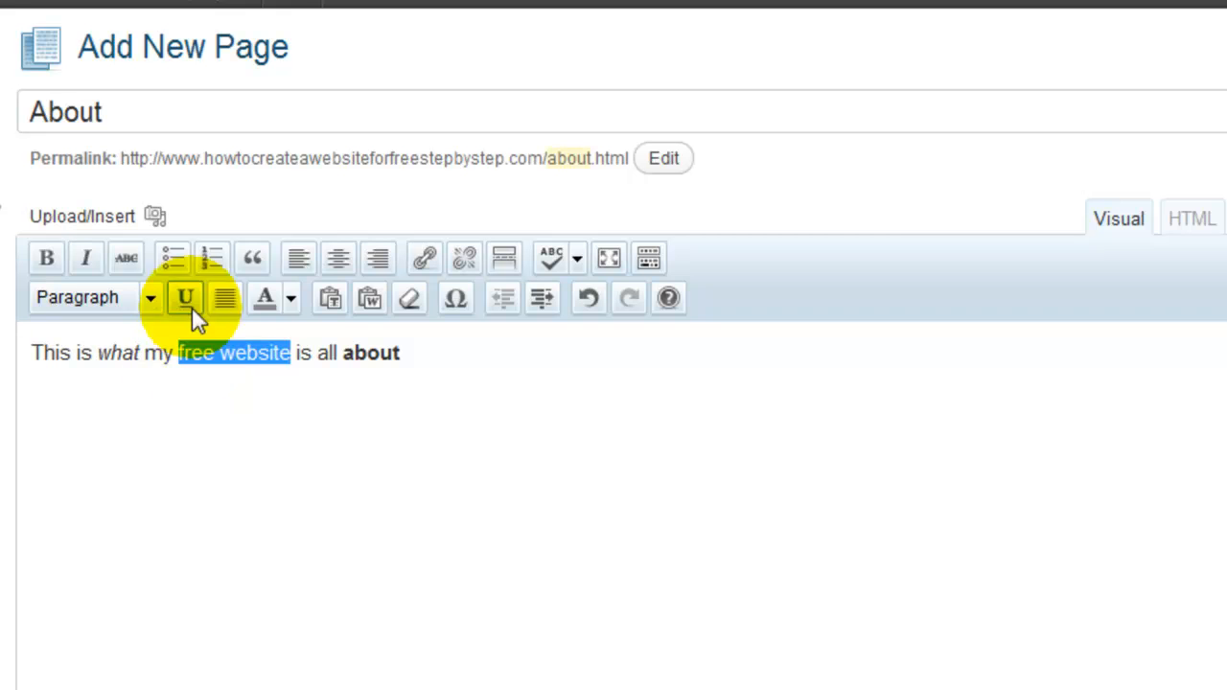
{"action": "left_click", "coordinate": [185, 298]}
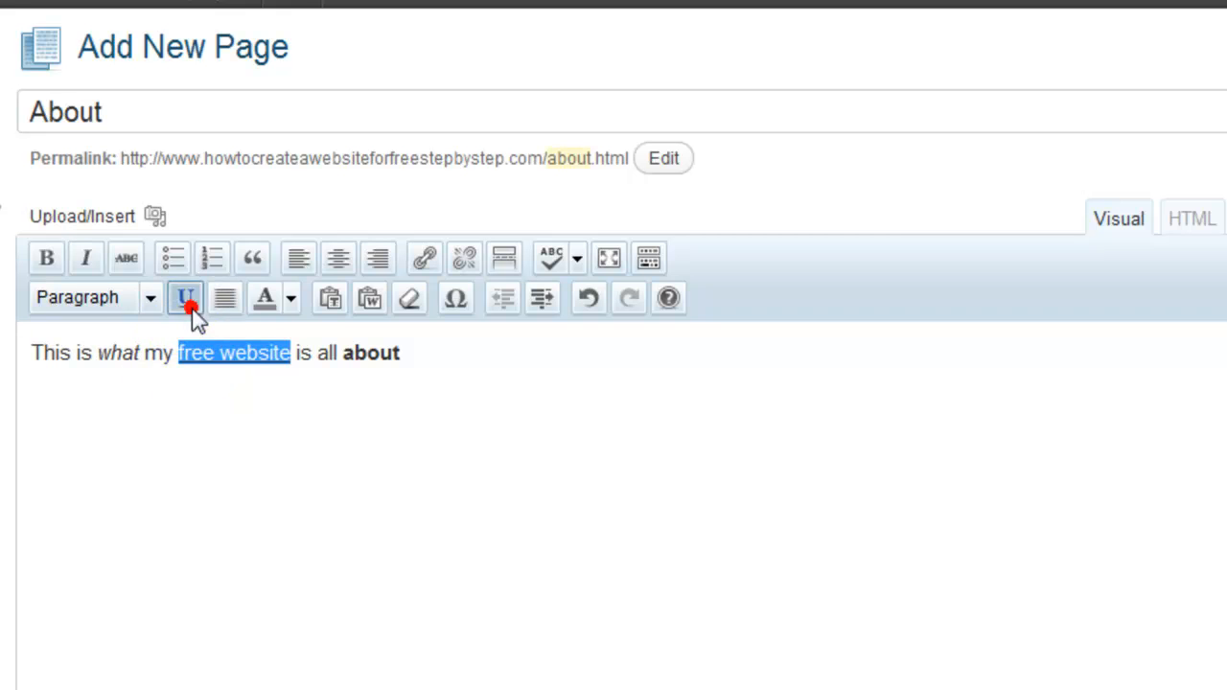
Change the text color of the first "is" in the sentence to pink
{"action": "left_click", "coordinate": [71, 353]}
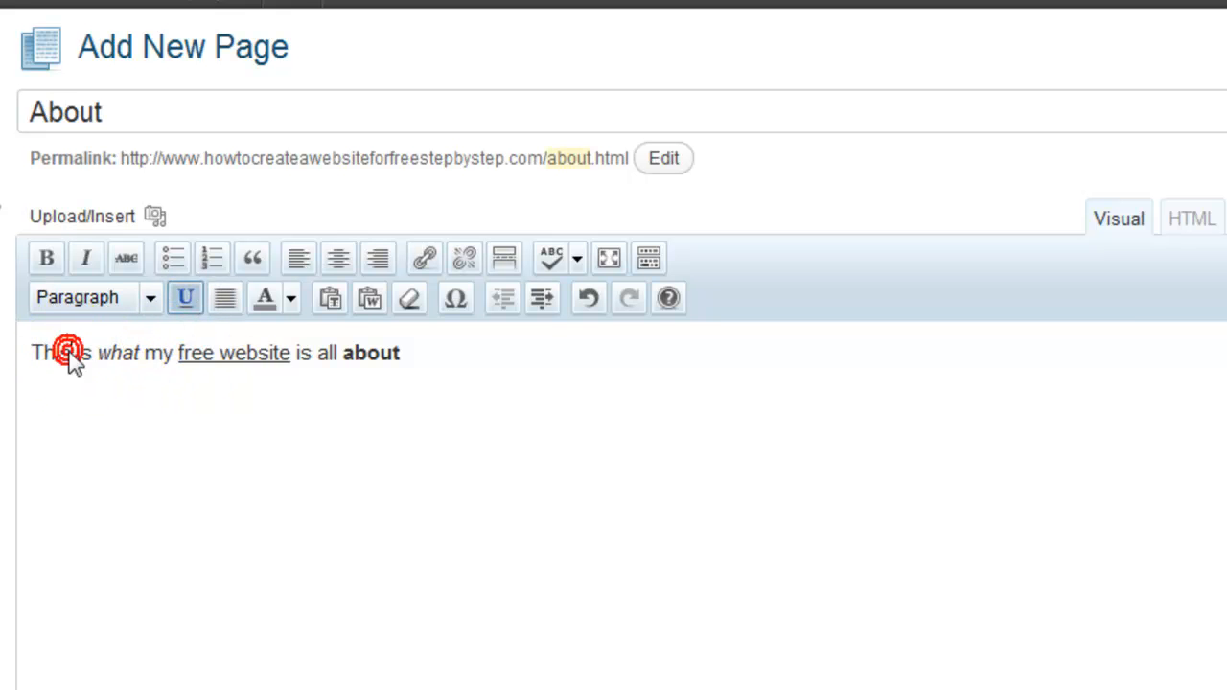
{"action": "left_click_drag", "start_coordinate": [80, 353], "coordinate": [94, 353]}
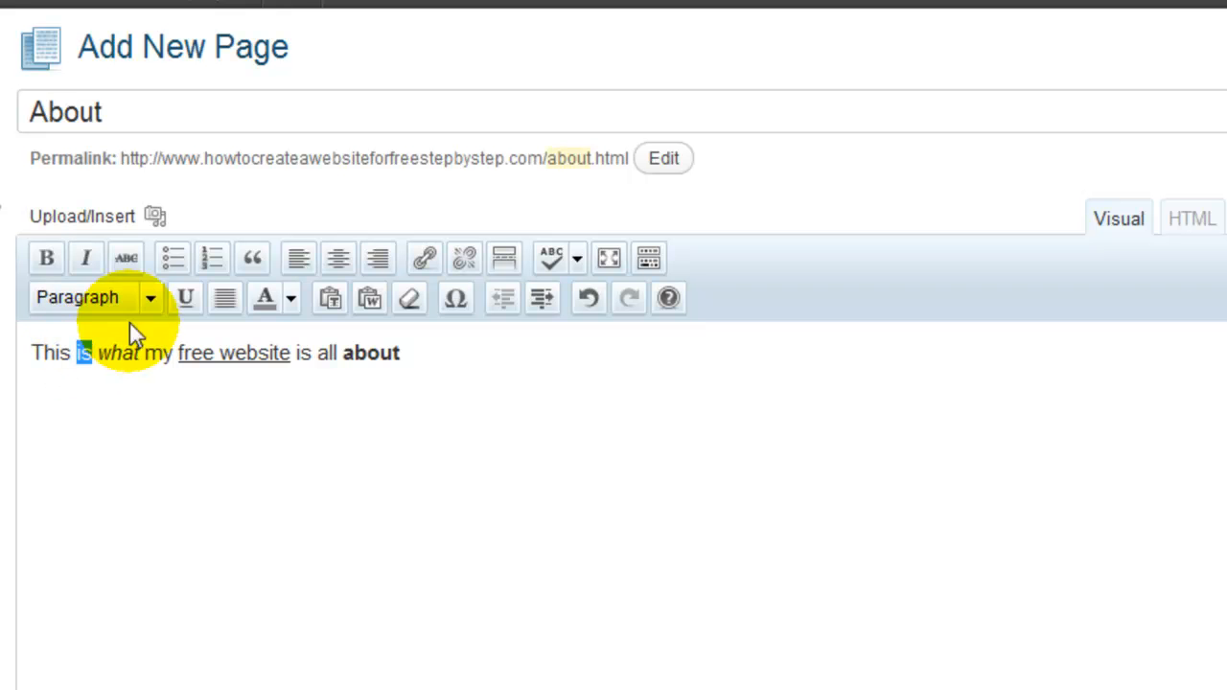
{"action": "left_click", "coordinate": [292, 299]}
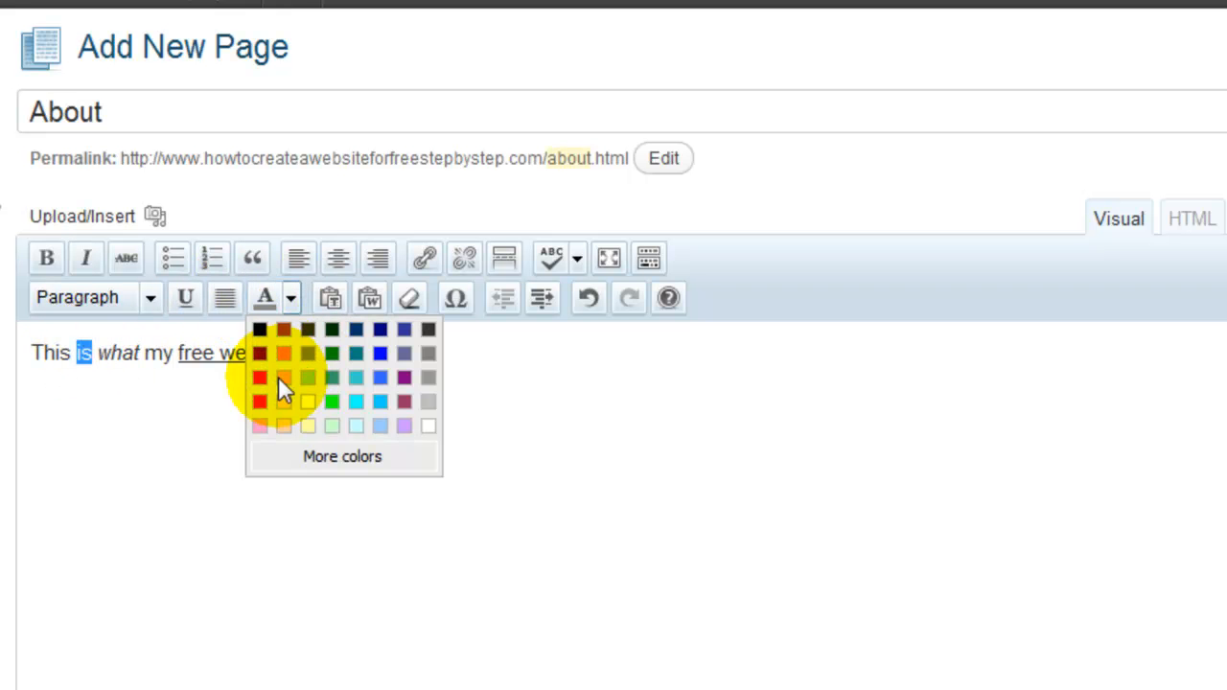
{"action": "left_click", "coordinate": [259, 401]}
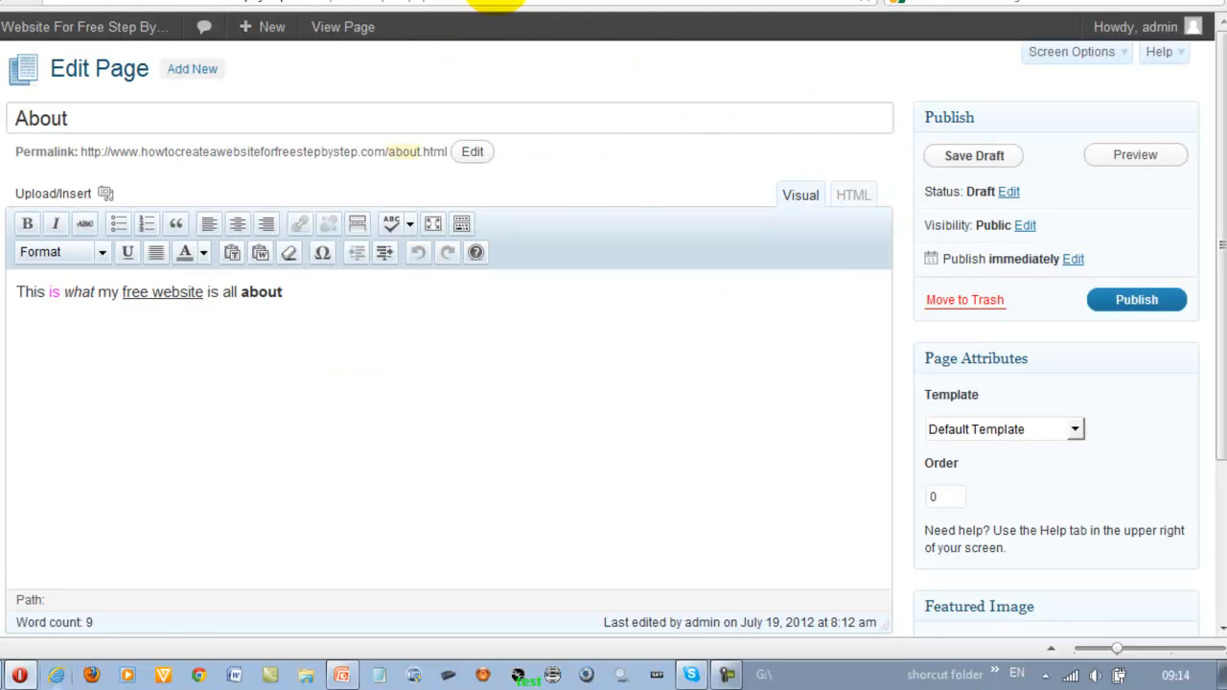
Publish the About page and open it on the live website
{"action": "left_click", "coordinate": [278, 2]}
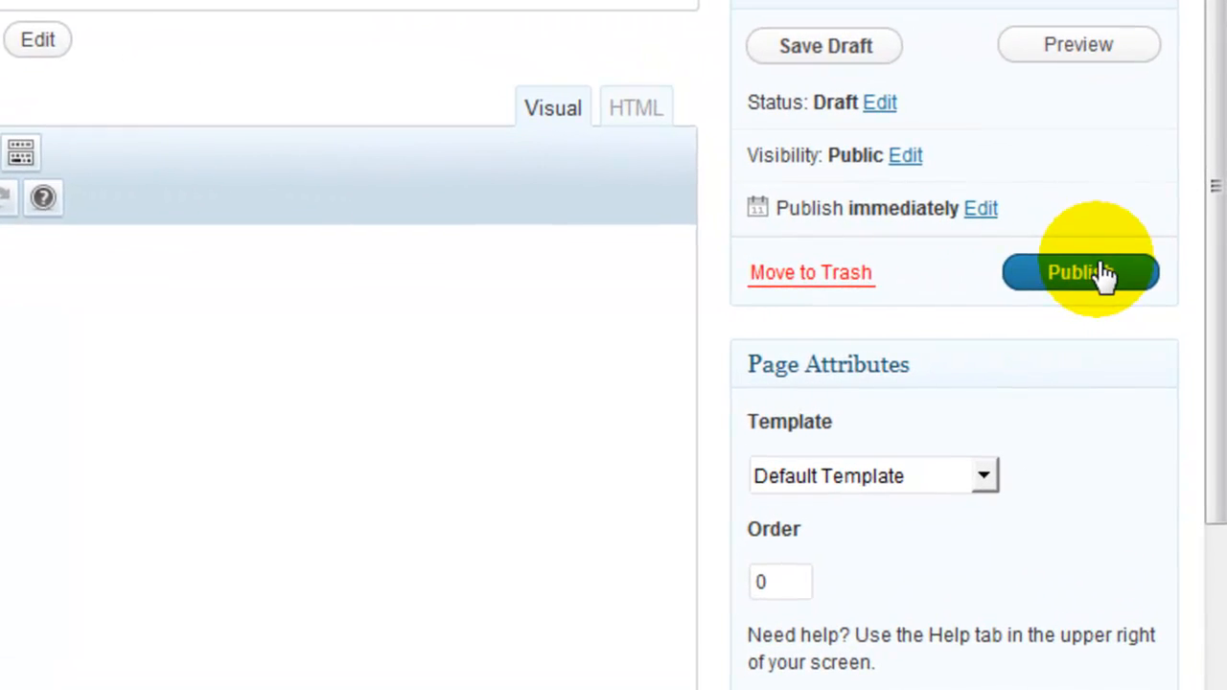
{"action": "left_click", "coordinate": [1080, 277]}
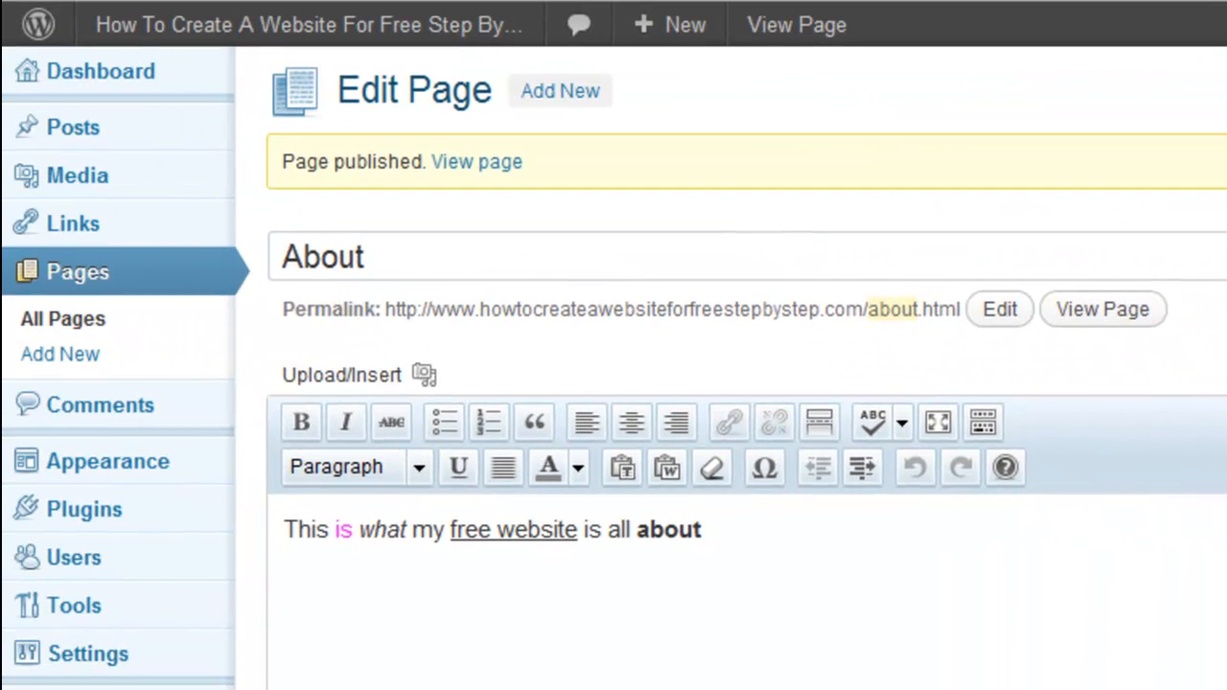
{"action": "mouse_move", "coordinate": [467, 24]}
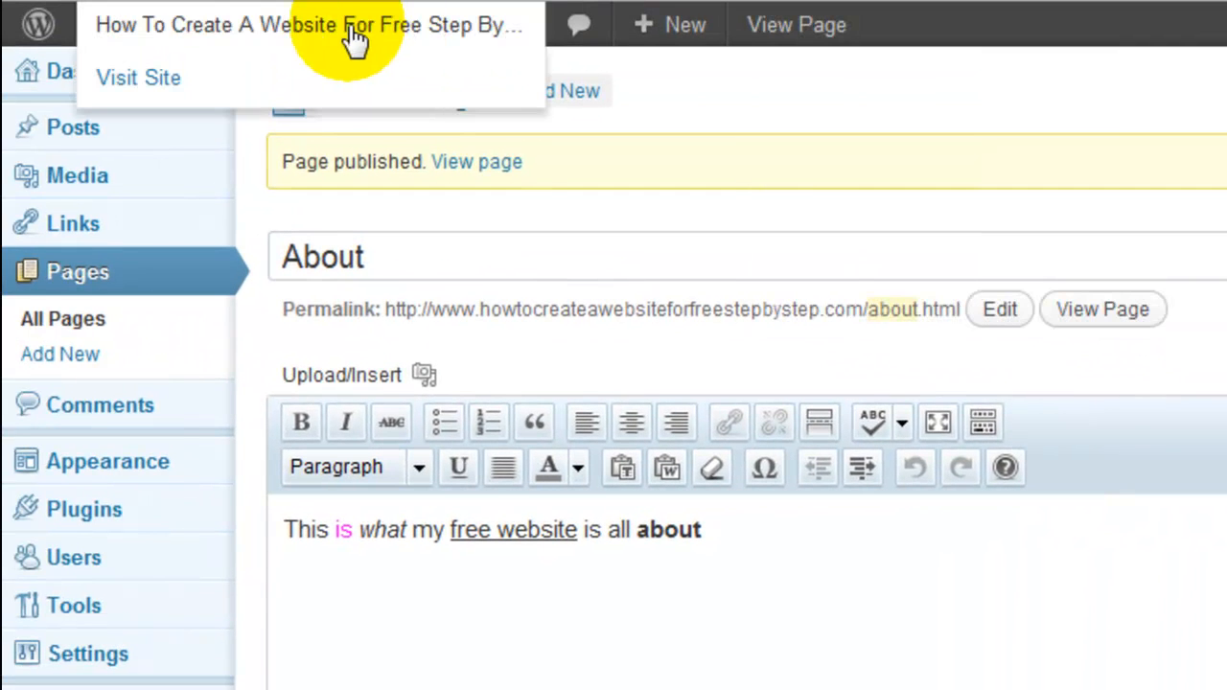
{"action": "left_click", "coordinate": [385, 27]}
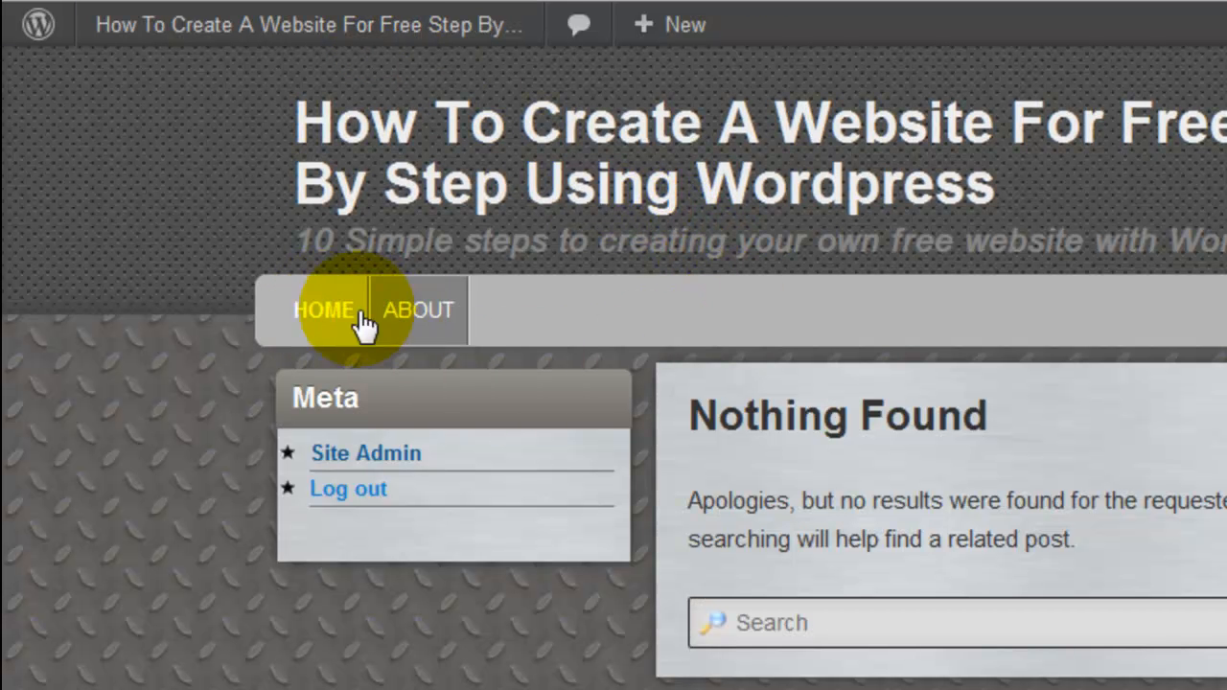
{"action": "left_click", "coordinate": [424, 334]}
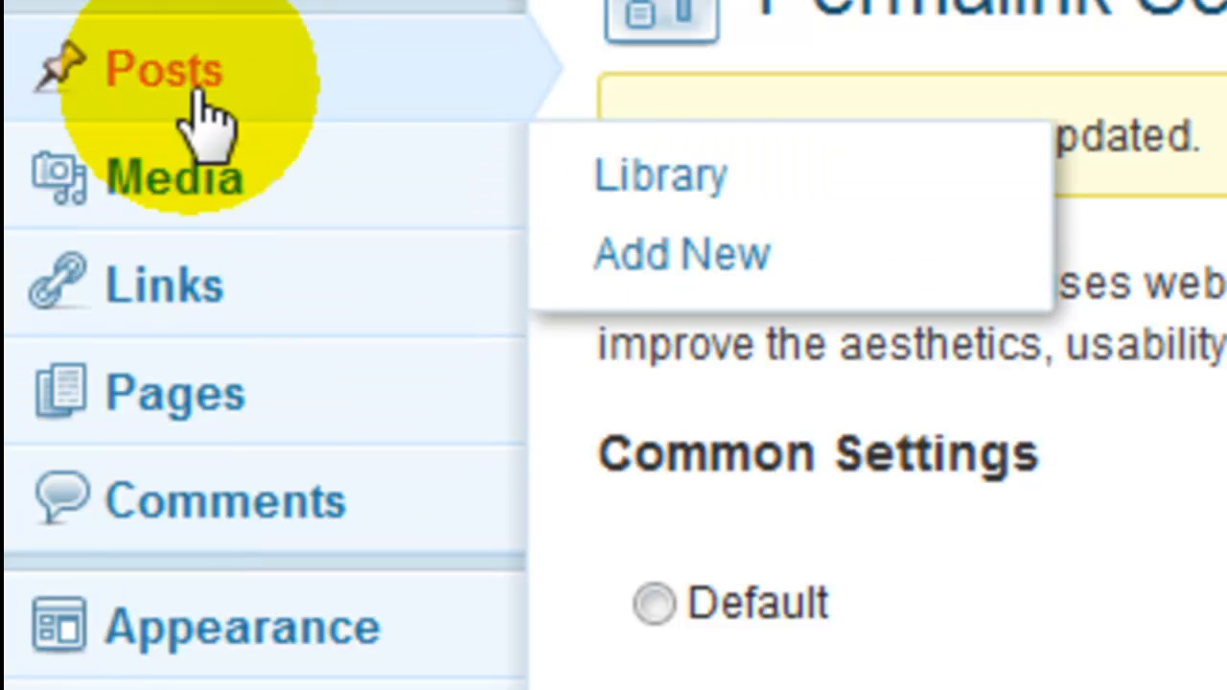
Move the About page from the list of all pages to the trash and empty the trash
{"action": "mouse_move", "coordinate": [226, 43]}
{"action": "mouse_move", "coordinate": [194, 431]}
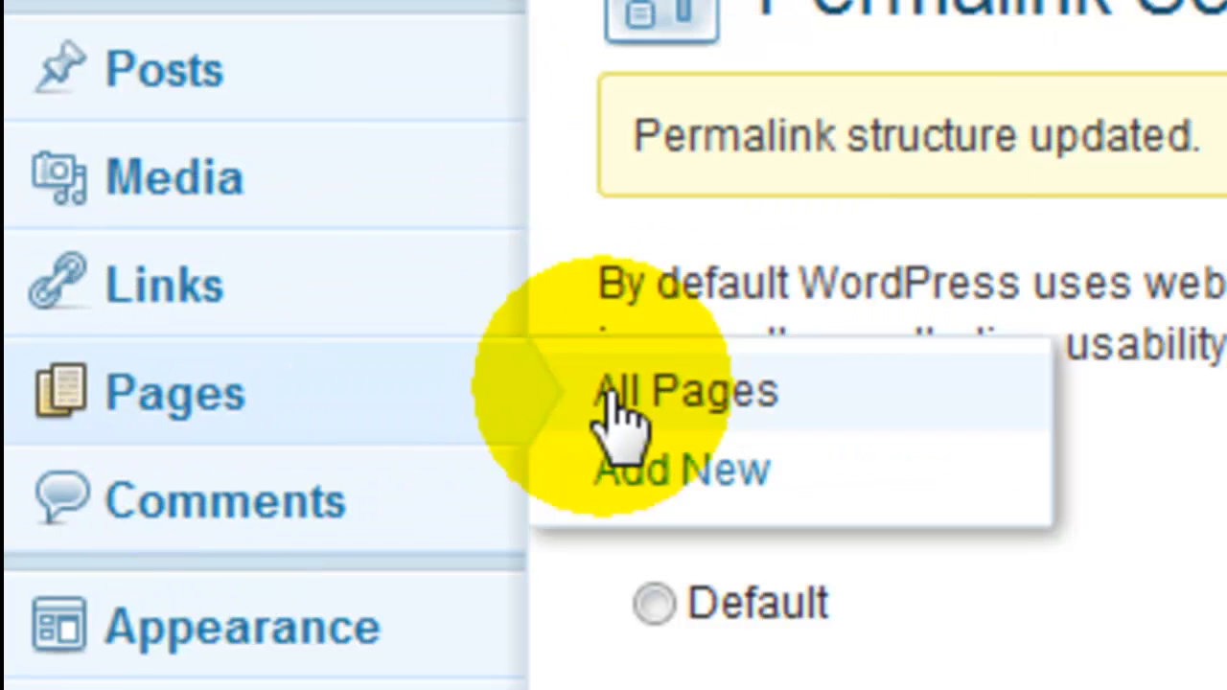
{"action": "left_click", "coordinate": [796, 383]}
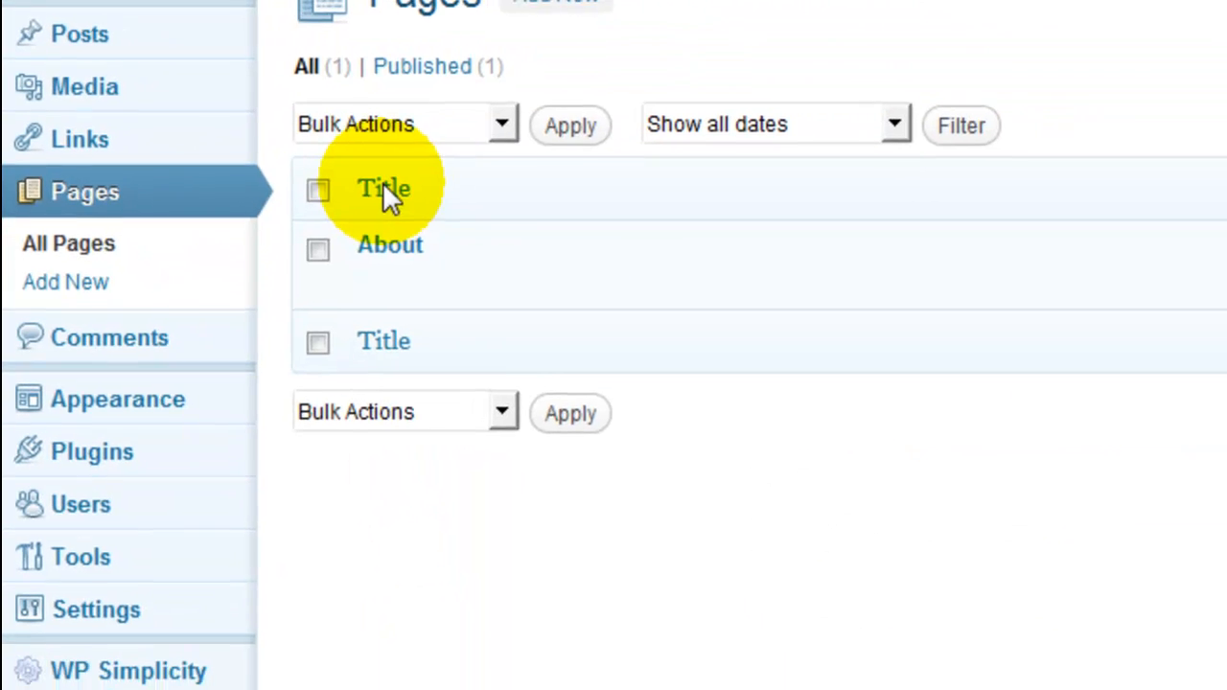
{"action": "mouse_move", "coordinate": [355, 285]}
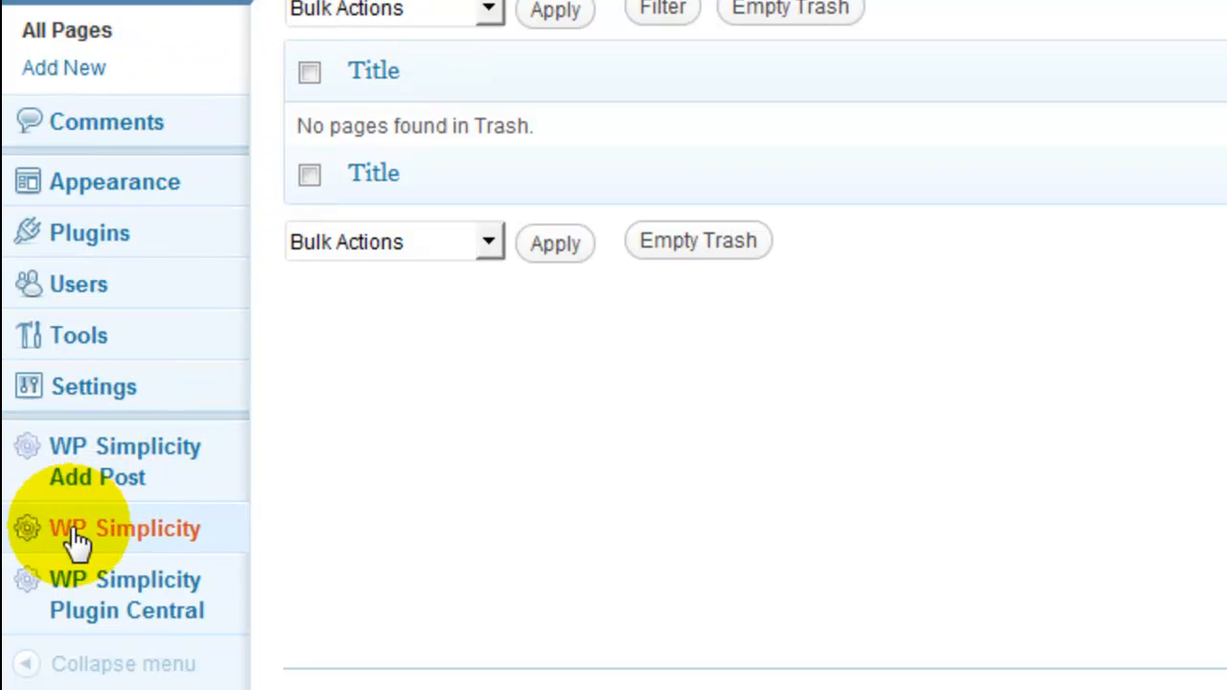
Add the About, Contact, Privacy and Sitemap pages through WP Simplicity and update its settings
{"action": "left_click", "coordinate": [155, 553]}
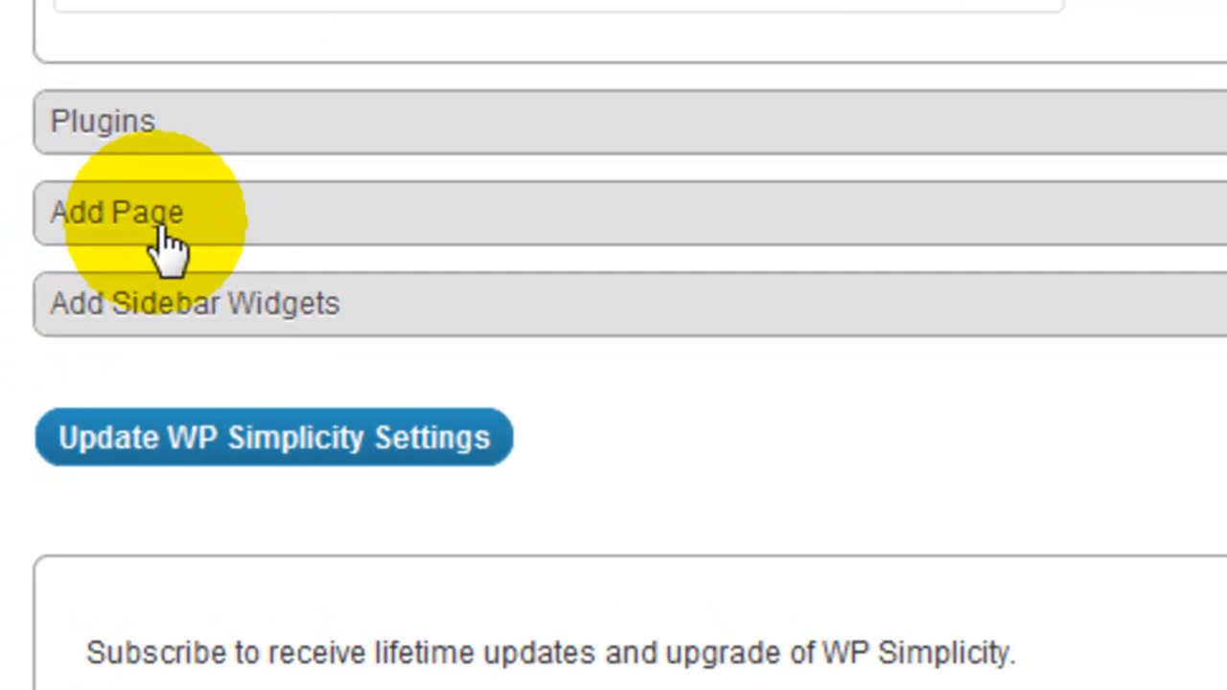
{"action": "left_click", "coordinate": [110, 309]}
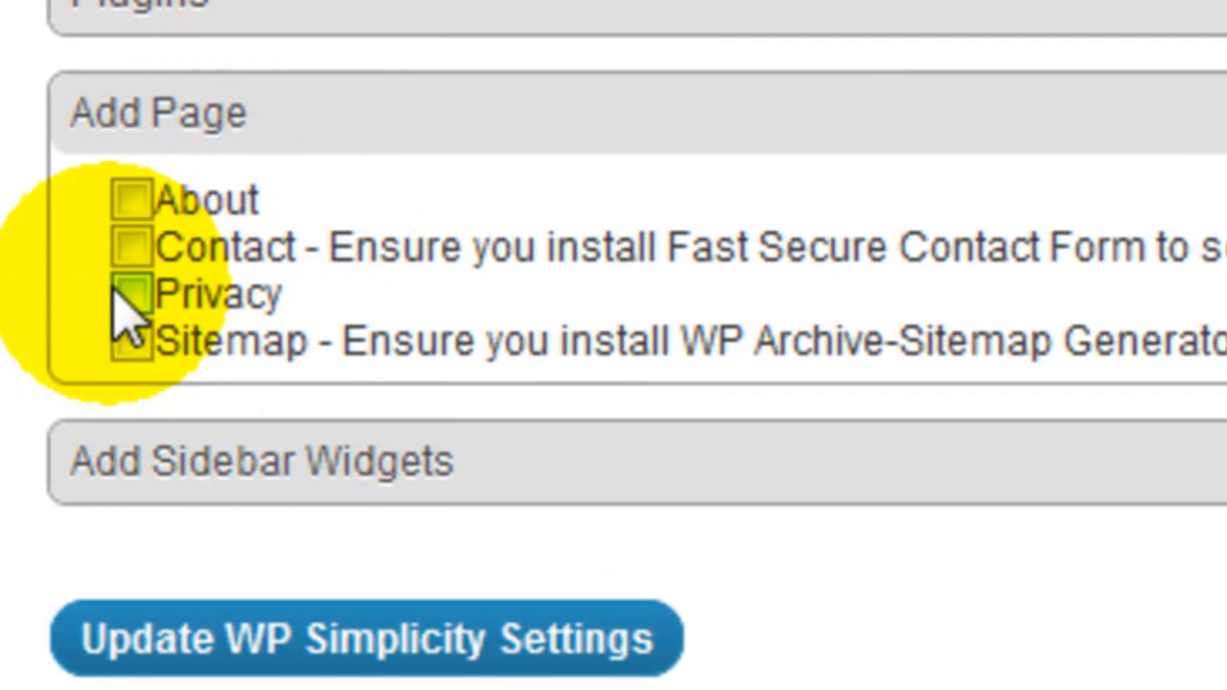
{"action": "left_click", "coordinate": [130, 201]}
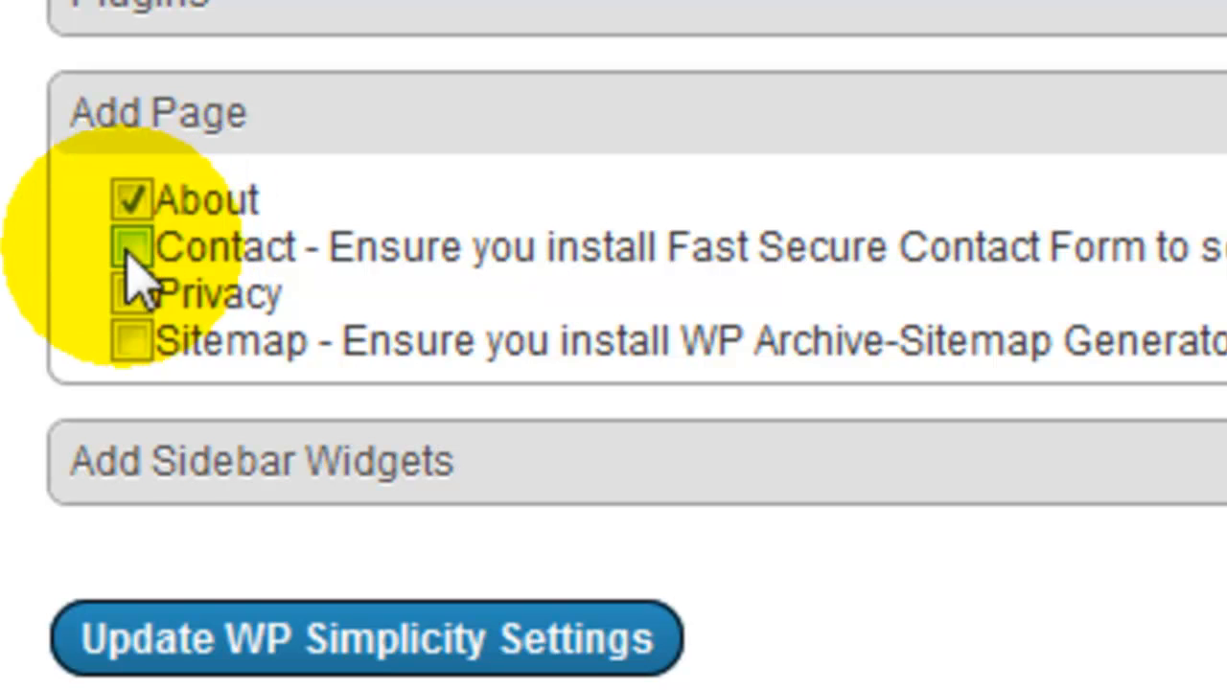
{"action": "left_click", "coordinate": [130, 247]}
{"action": "left_click", "coordinate": [130, 294]}
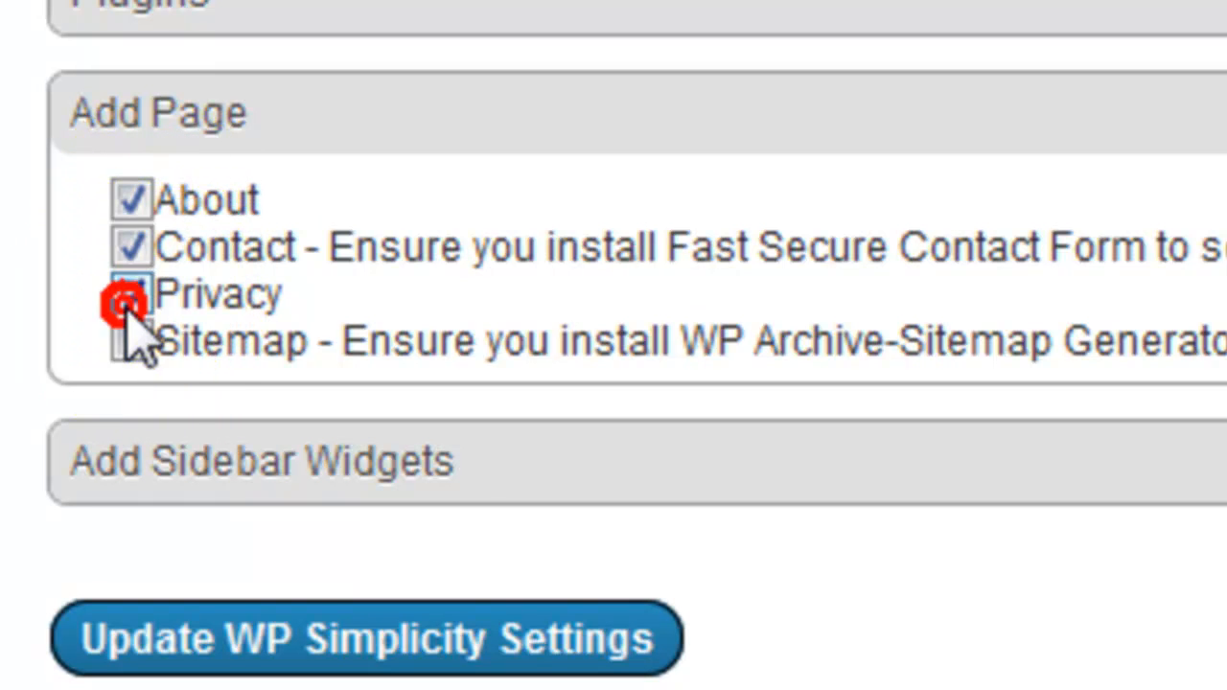
{"action": "left_click", "coordinate": [134, 342]}
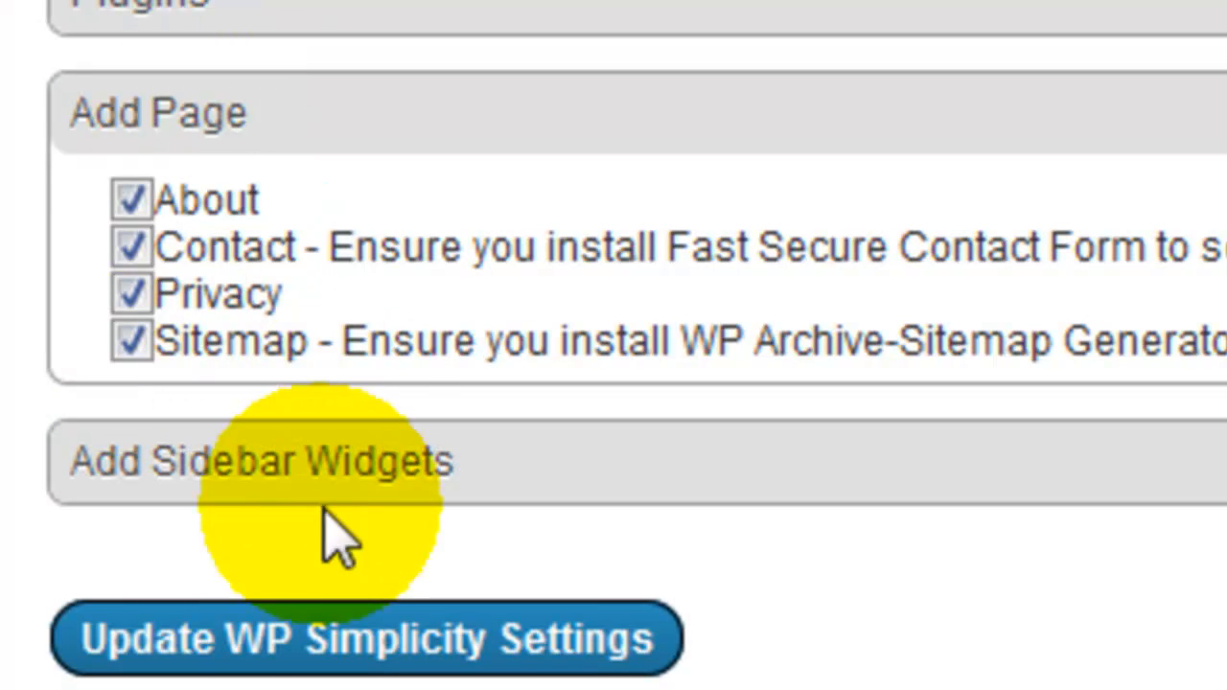
{"action": "left_click", "coordinate": [443, 671]}
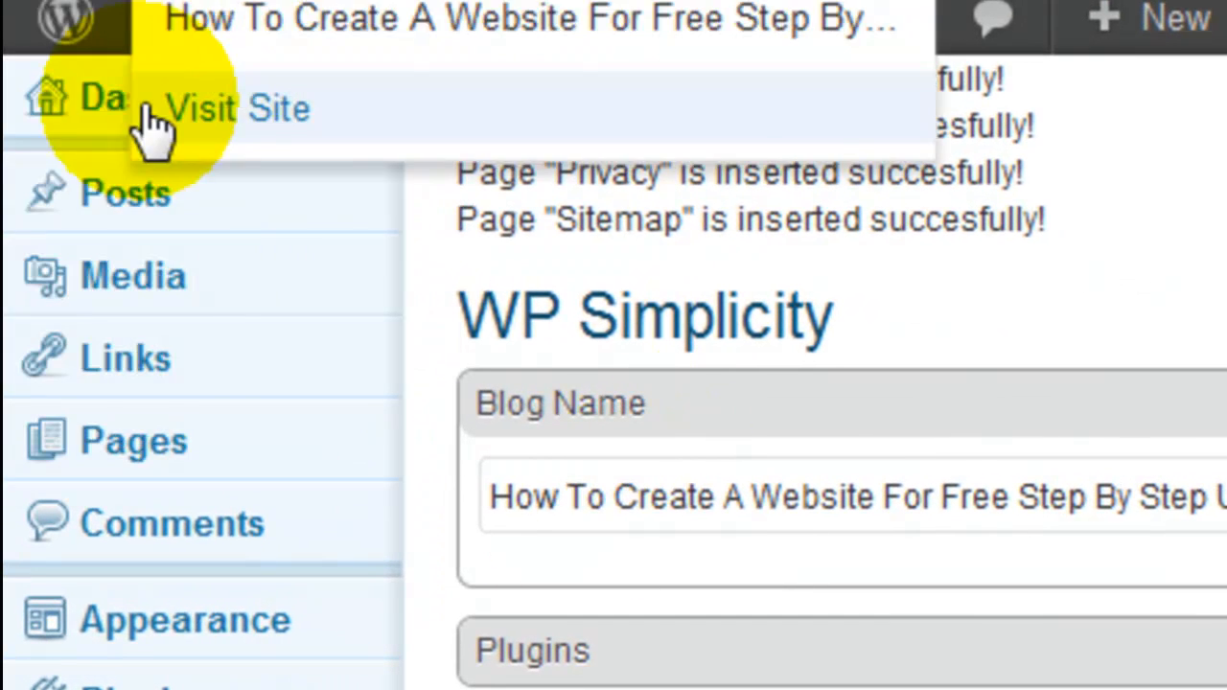
Open the dashboard and check the number of pages in the Right Now summary
{"action": "left_click", "coordinate": [143, 91]}
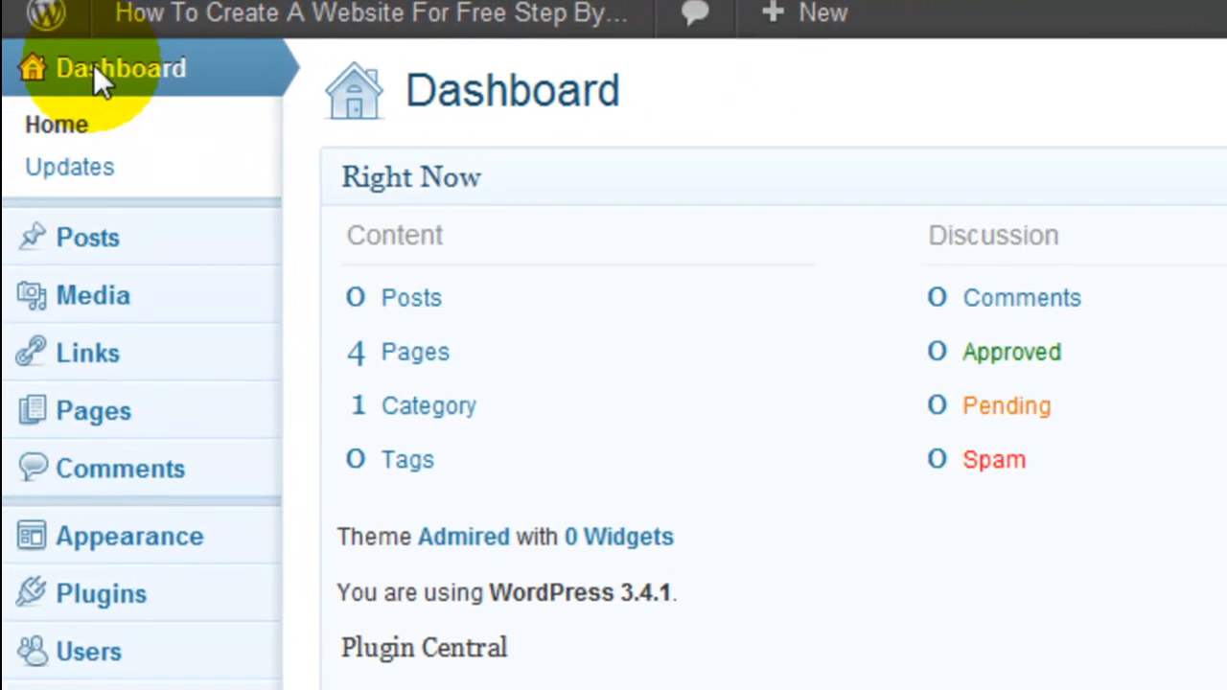
{"action": "left_click_drag", "start_coordinate": [443, 343], "coordinate": [337, 347]}
{"action": "left_click", "coordinate": [634, 371]}
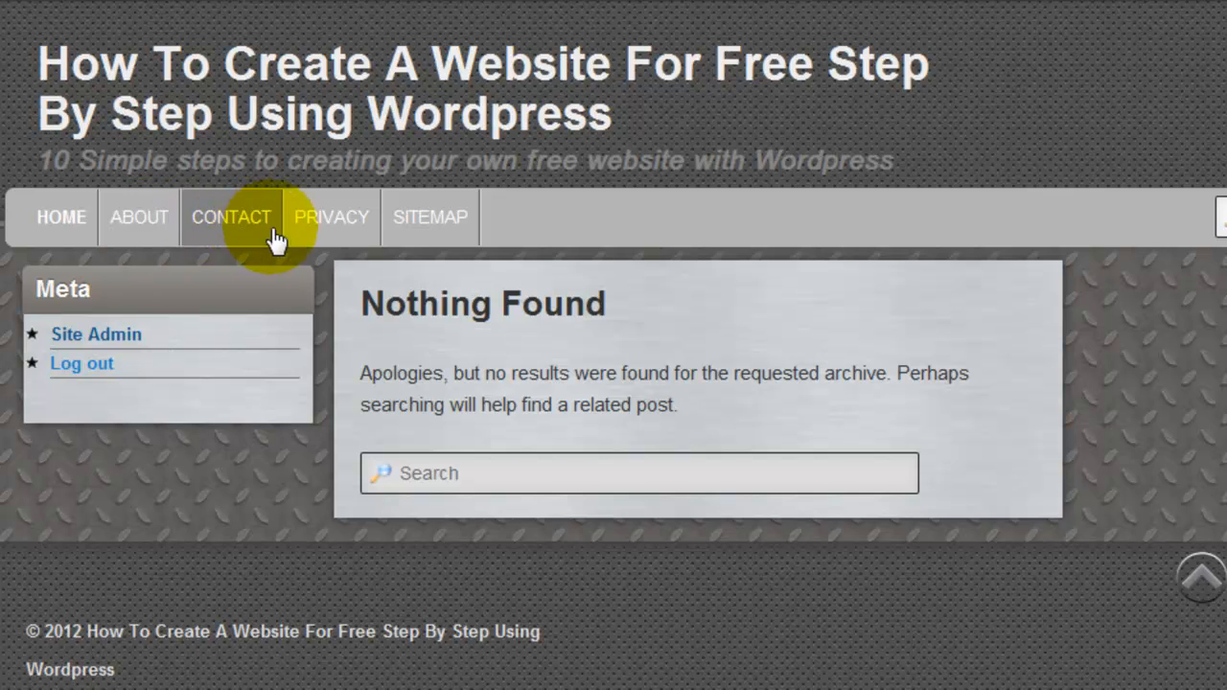
Review the About and Contact pages on the live website
{"action": "left_click", "coordinate": [129, 225]}
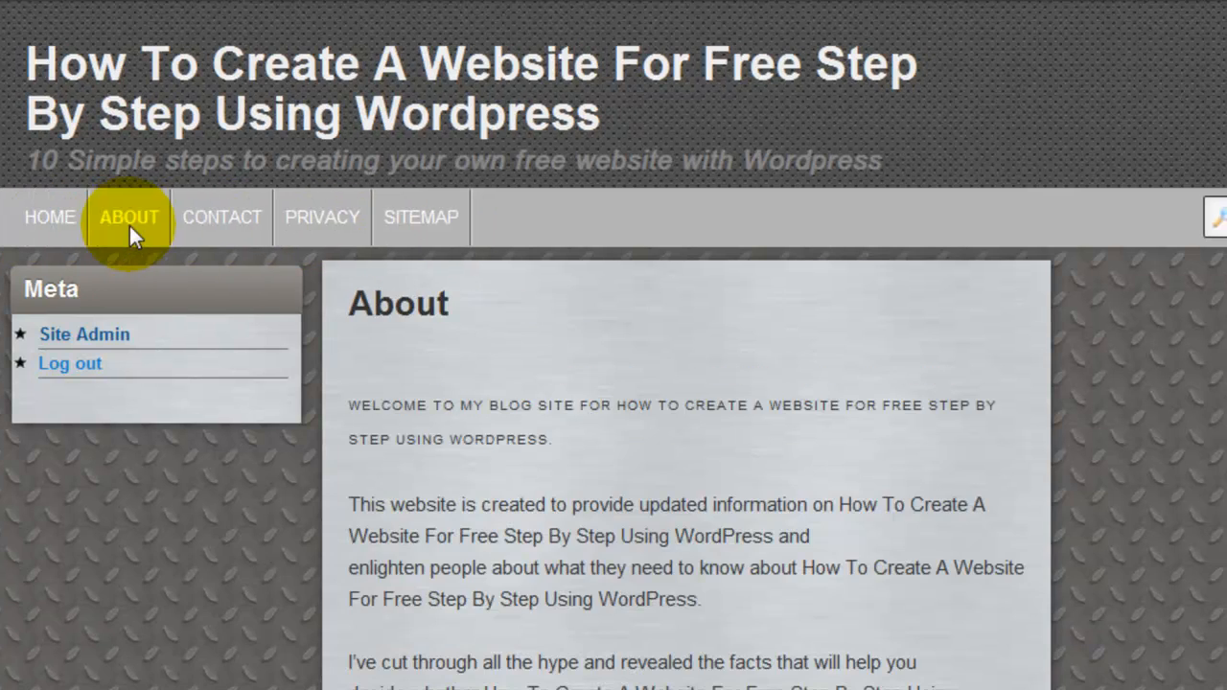
{"action": "scroll", "coordinate": [590, 377], "scroll_direction": "down", "scroll_amount": 5}
{"action": "scroll", "coordinate": [604, 384], "scroll_direction": "up", "scroll_amount": 5}
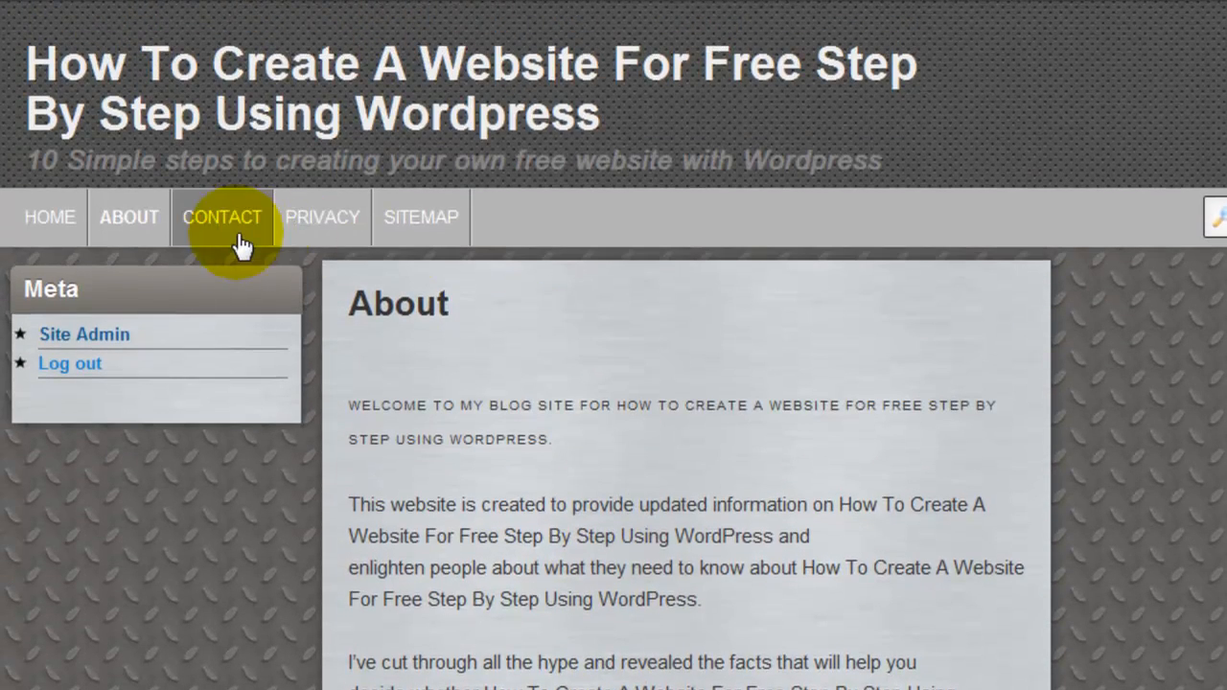
{"action": "left_click", "coordinate": [232, 230]}
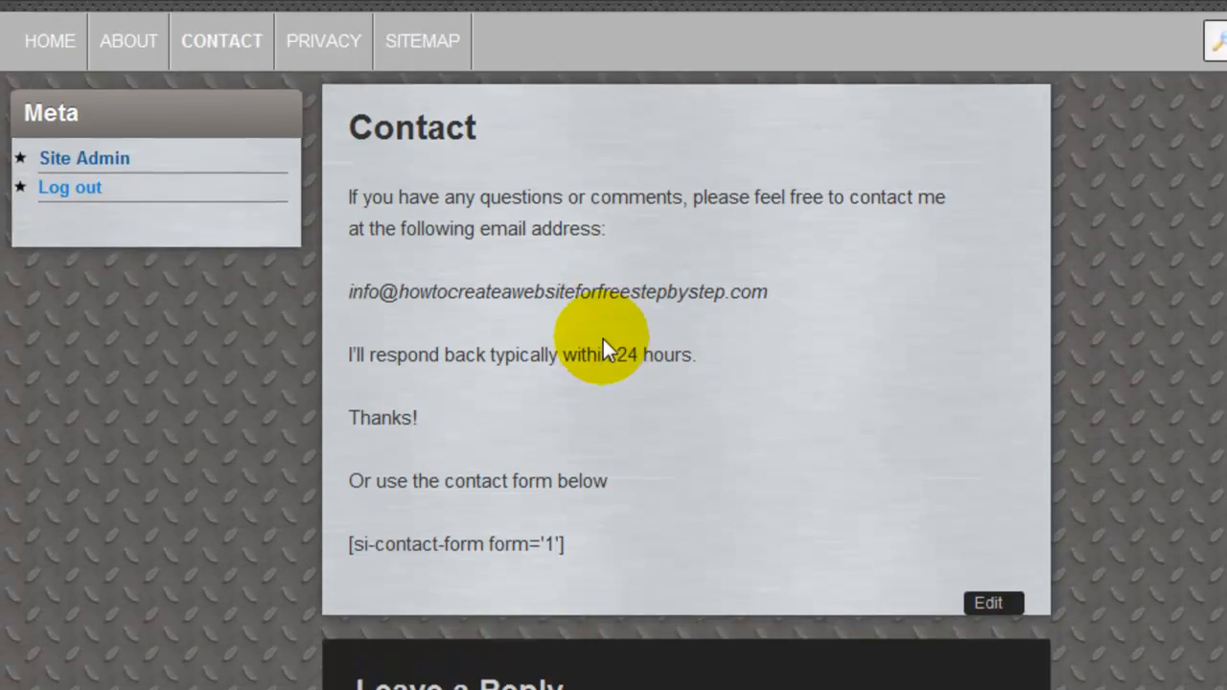
{"action": "scroll", "coordinate": [383, 233], "scroll_direction": "up", "scroll_amount": 3}
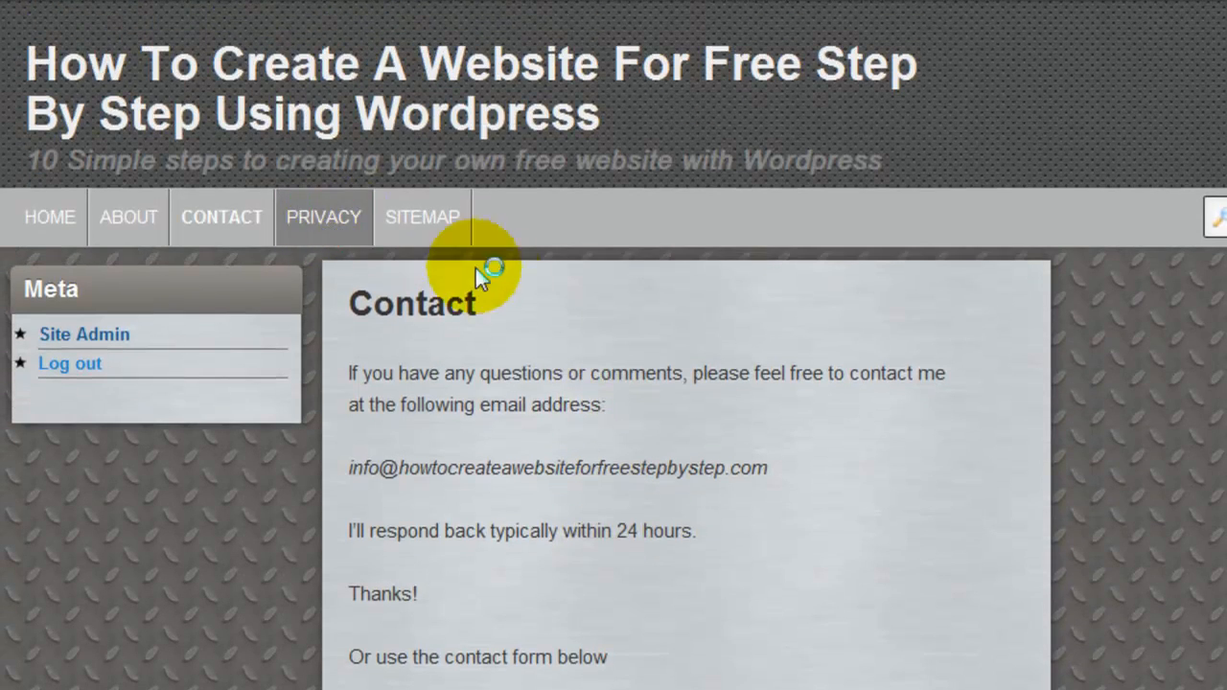
Read through the Privacy page on the live website and open the Sitemap page
{"action": "scroll", "coordinate": [655, 319], "scroll_direction": "down", "scroll_amount": 8}
{"action": "scroll", "coordinate": [661, 322], "scroll_direction": "down", "scroll_amount": 3}
{"action": "scroll", "coordinate": [665, 319], "scroll_direction": "up", "scroll_amount": 6}
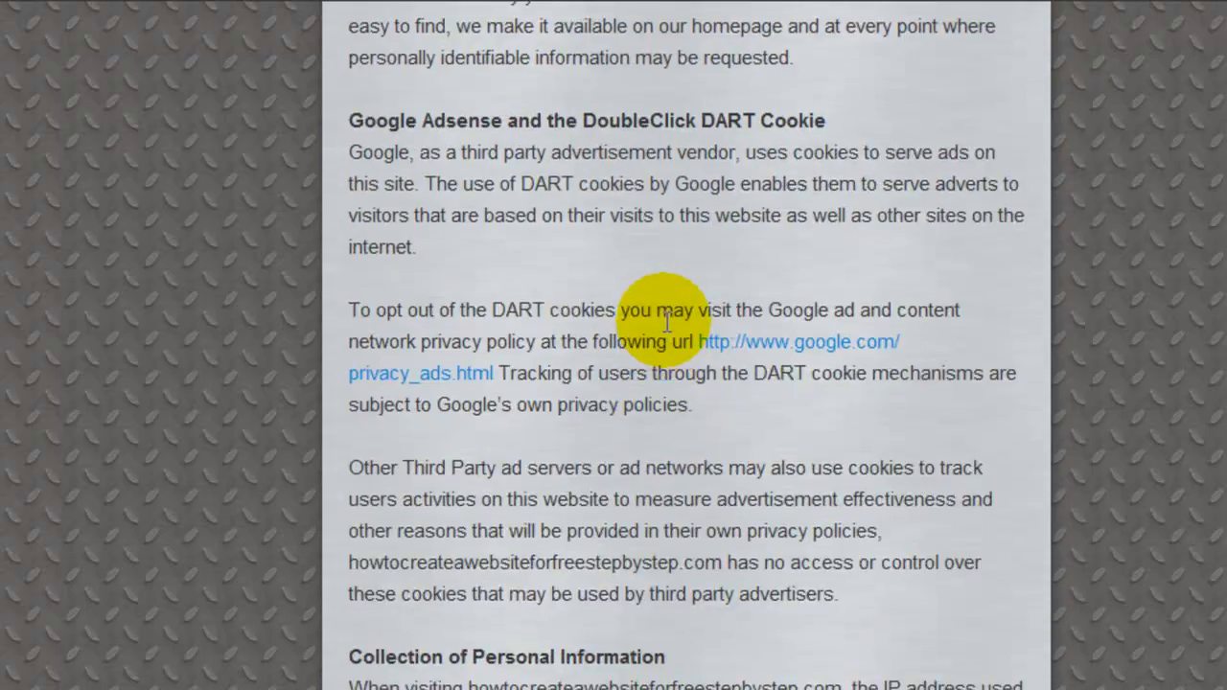
{"action": "scroll", "coordinate": [668, 321], "scroll_direction": "up", "scroll_amount": 5}
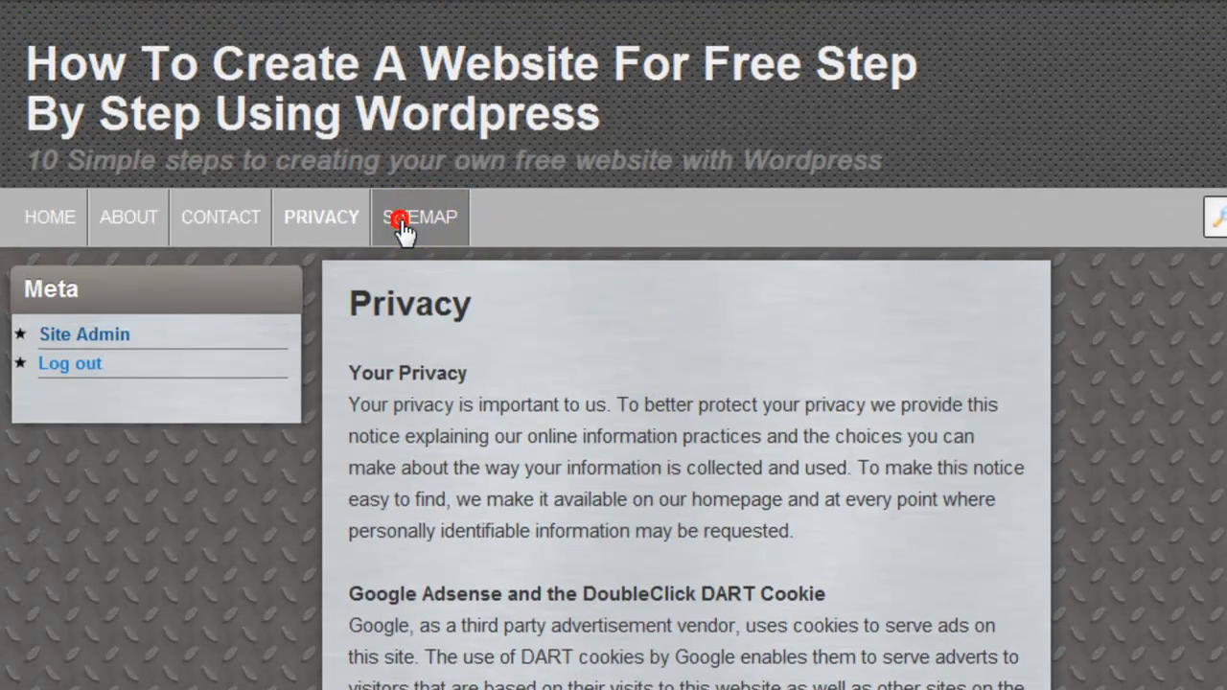
{"action": "left_click", "coordinate": [403, 219]}
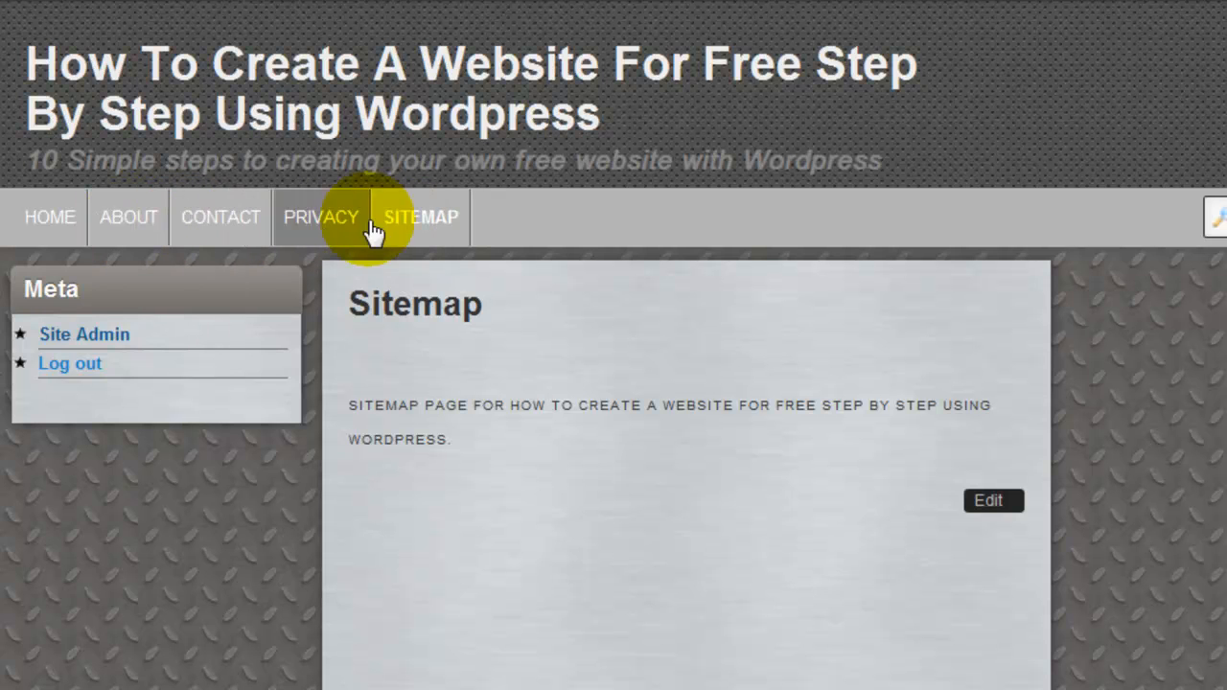
Return to the dashboard and open the About page for editing from the list of all pages
{"action": "mouse_move", "coordinate": [9, 9]}
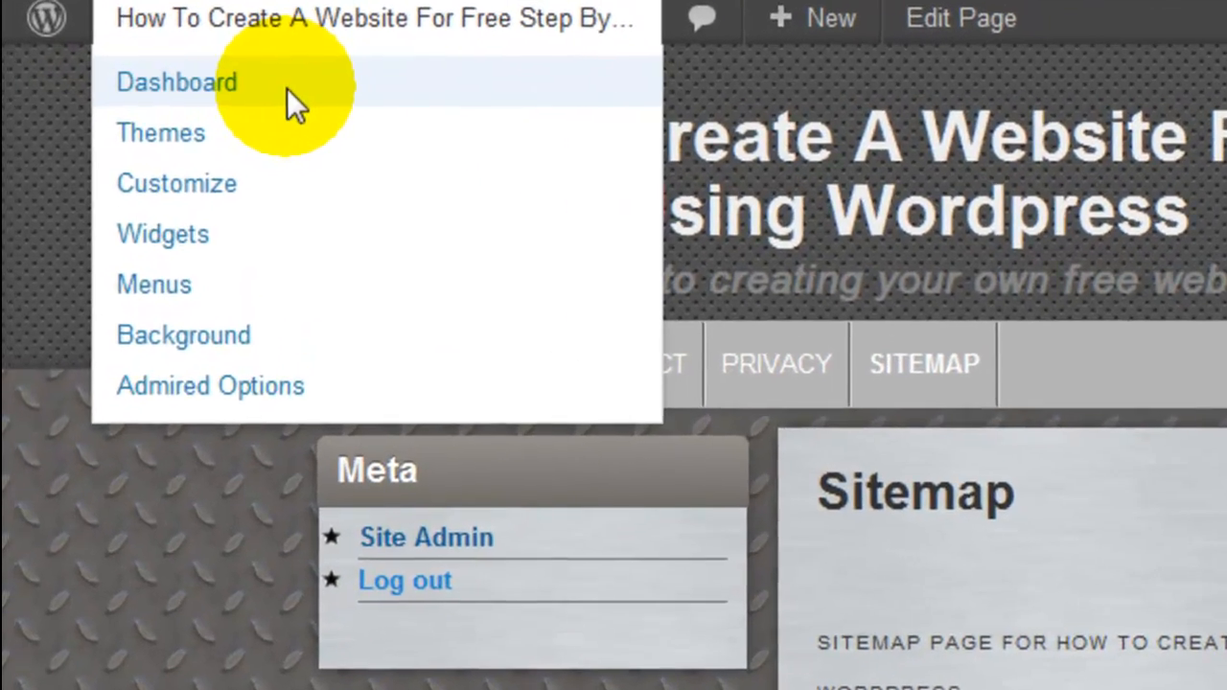
{"action": "left_click", "coordinate": [288, 88]}
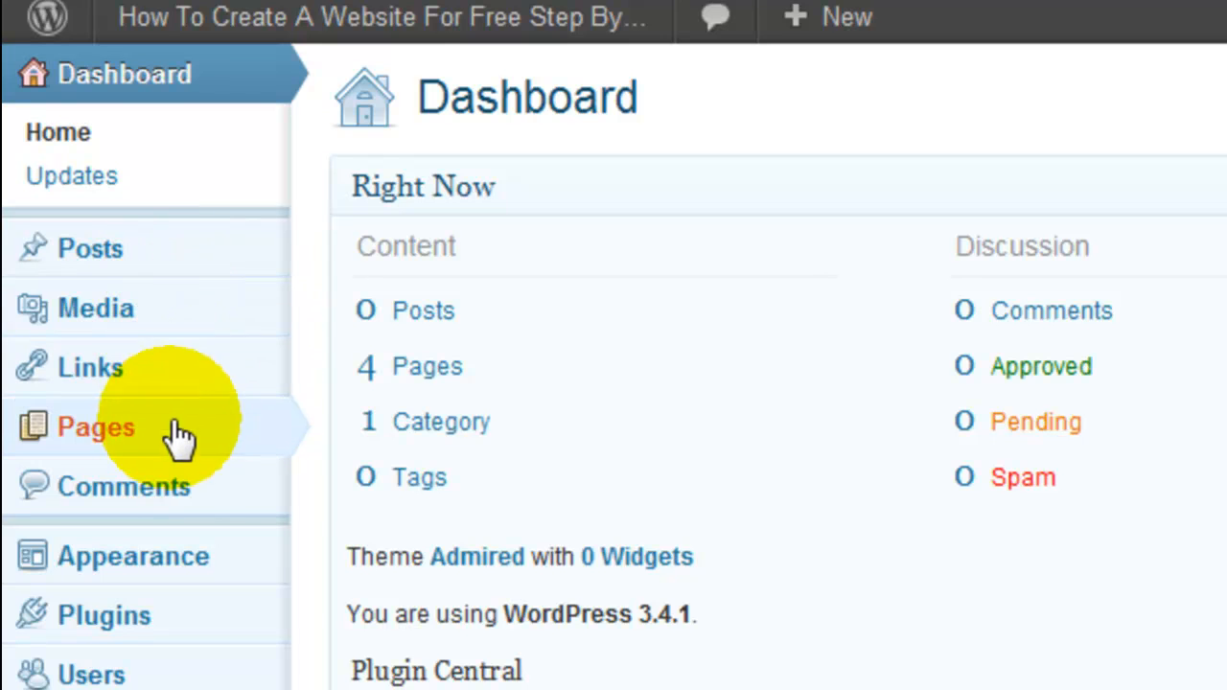
{"action": "mouse_move", "coordinate": [173, 442]}
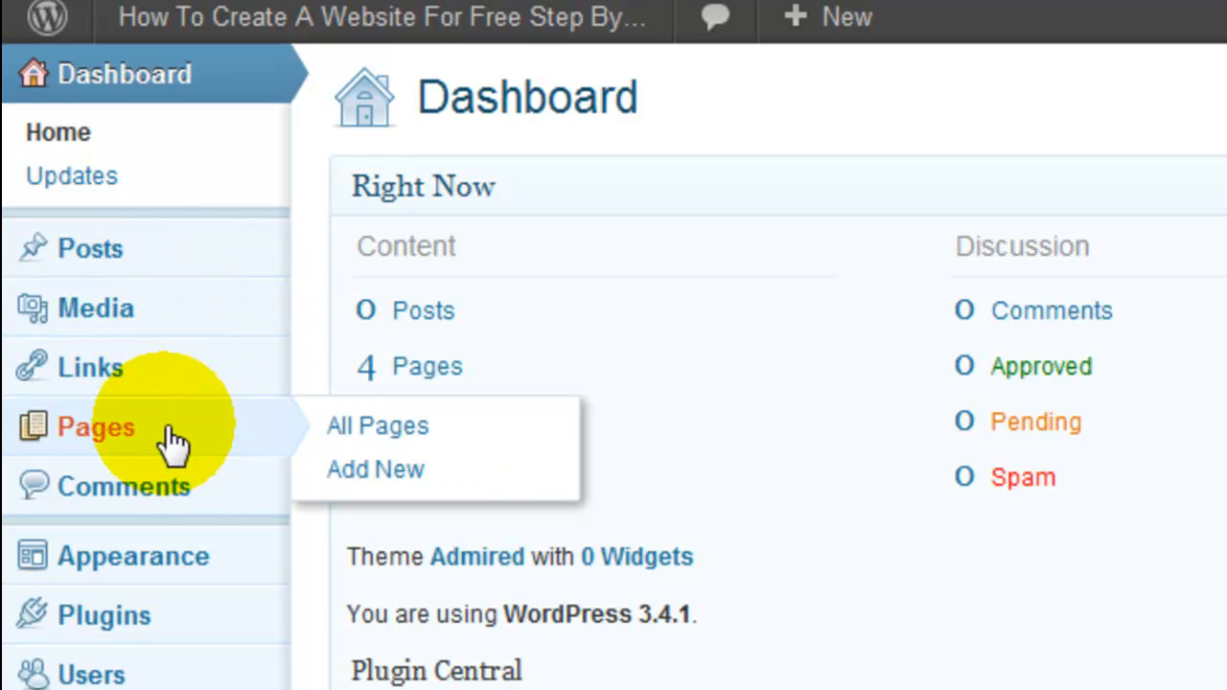
{"action": "left_click", "coordinate": [424, 429]}
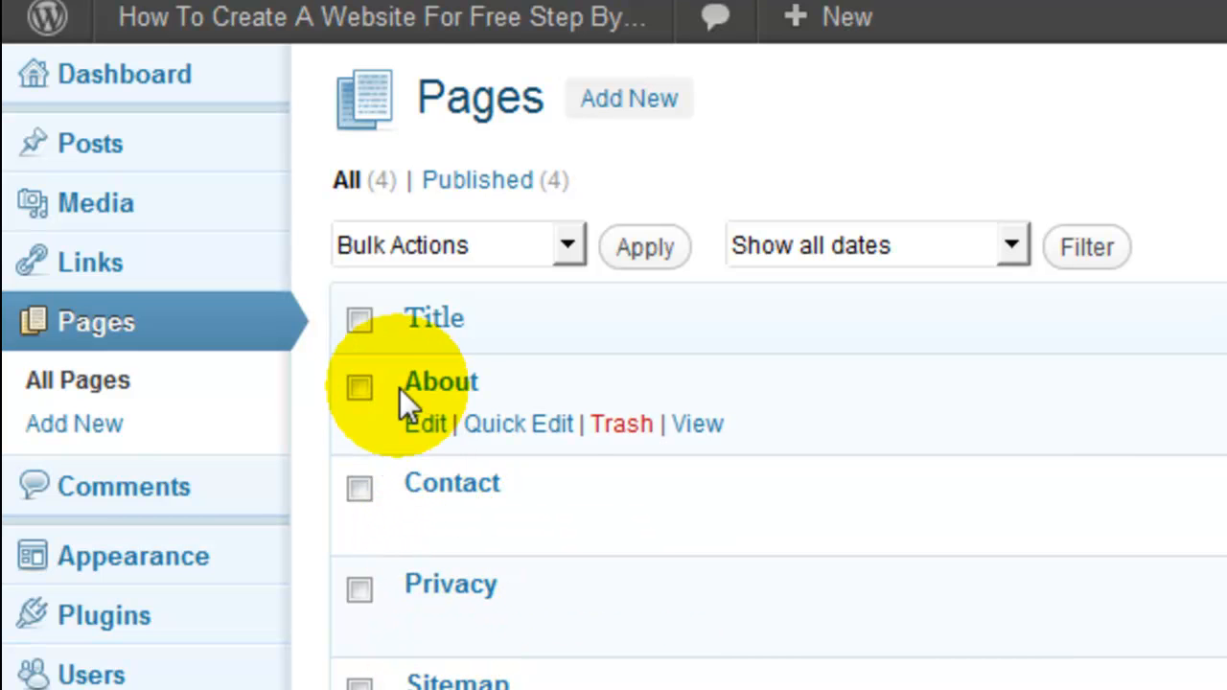
{"action": "left_click", "coordinate": [444, 387]}
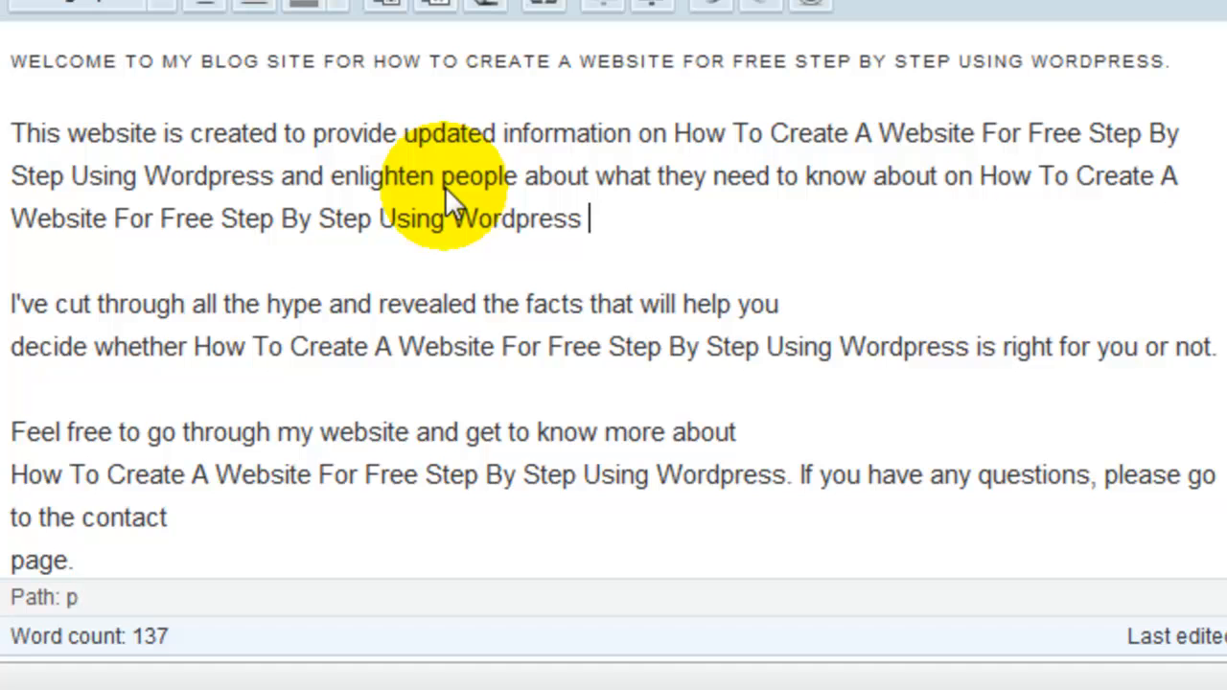
Add "in 10 Simple Seps!" to the end of the About page's first paragraph and update the page
{"action": "type", "text": "in 10"}
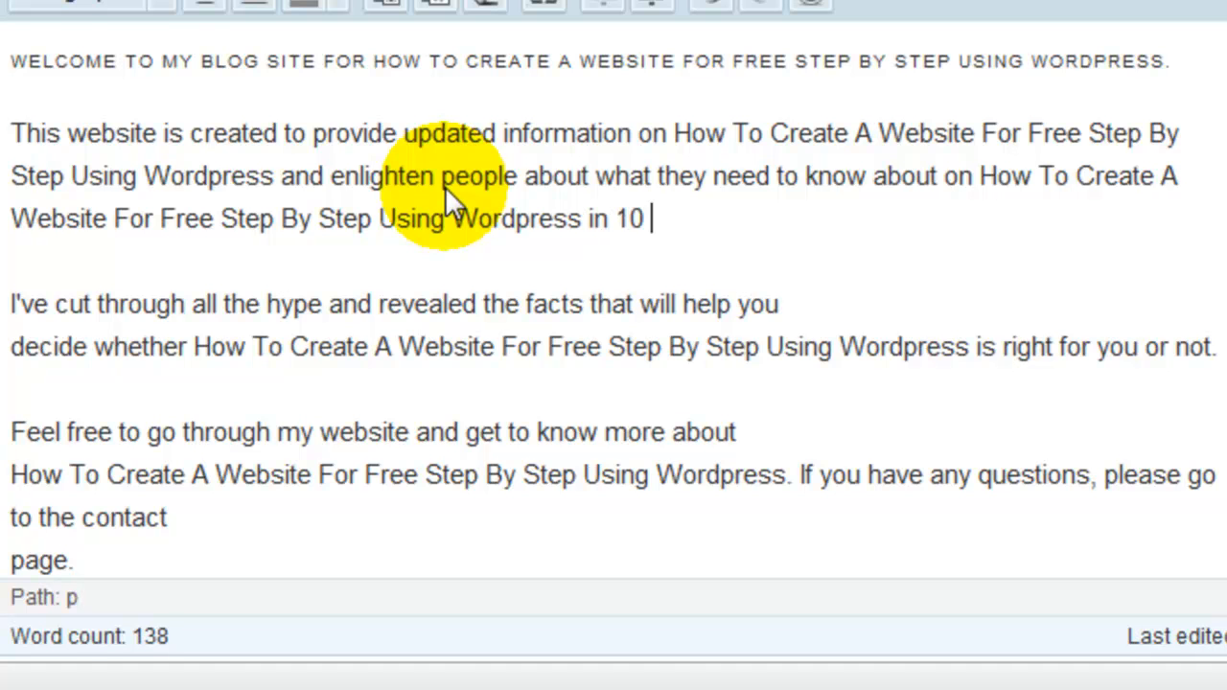
{"action": "type", "text": " Simple Seps!"}
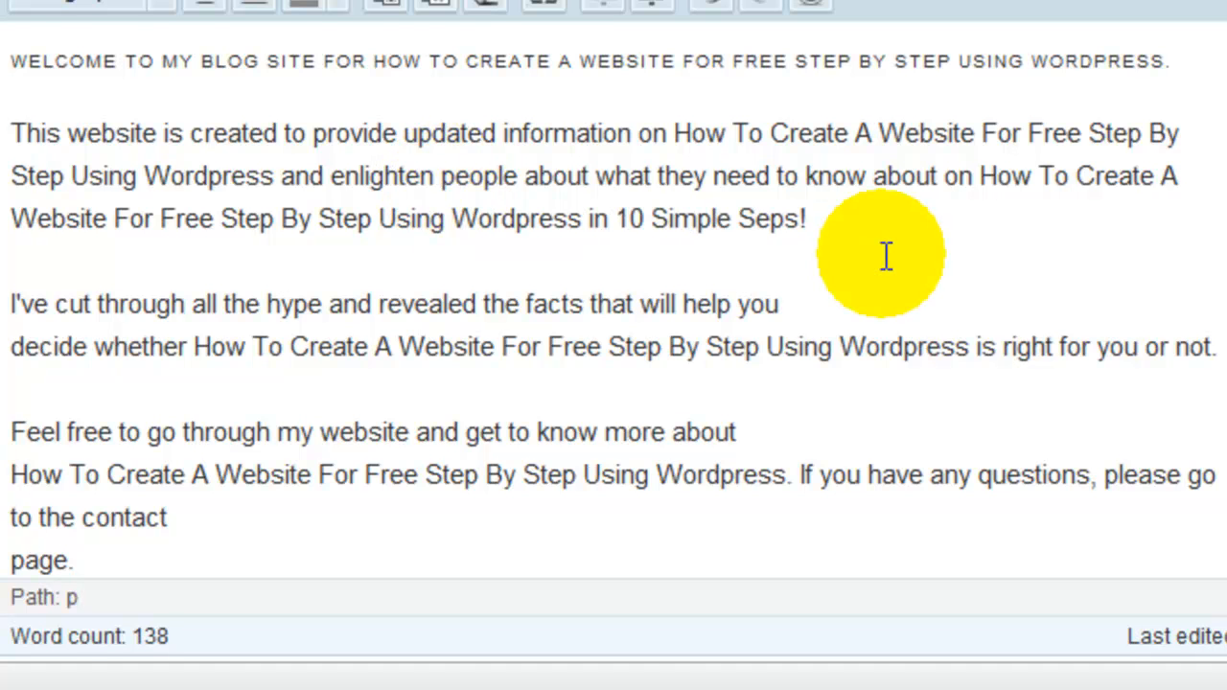
{"action": "scroll", "coordinate": [896, 265], "scroll_direction": "down", "scroll_amount": 2}
{"action": "scroll", "coordinate": [897, 265], "scroll_direction": "up", "scroll_amount": 3}
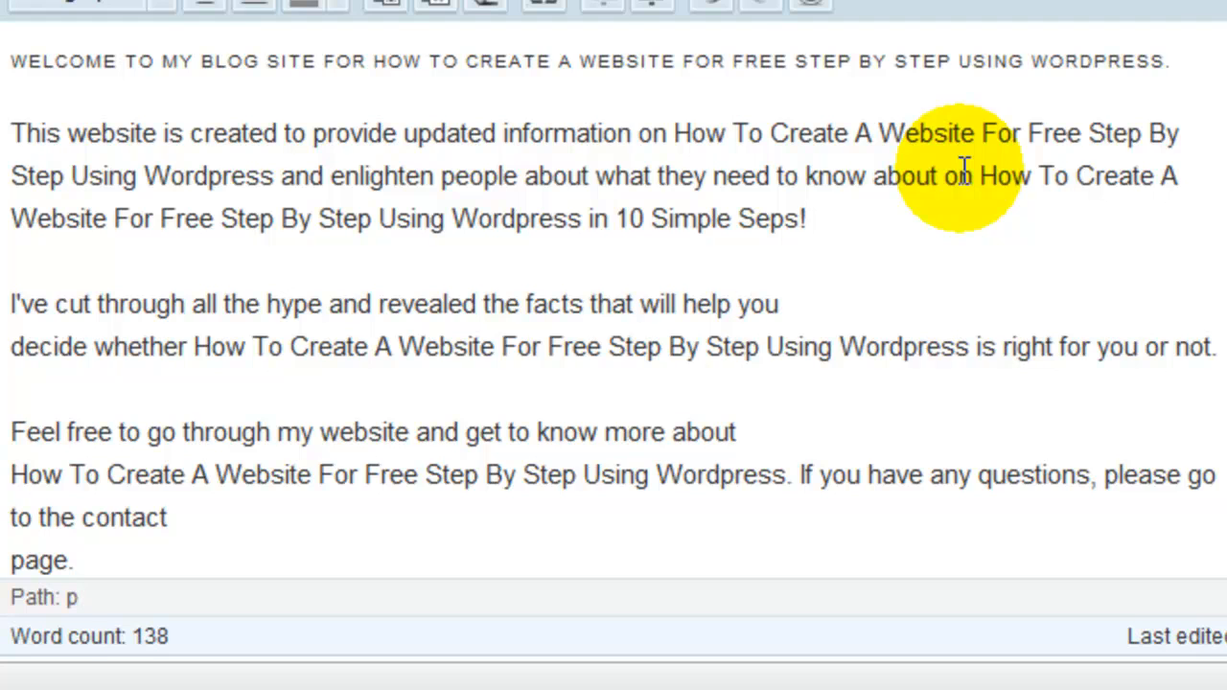
{"action": "scroll", "coordinate": [995, 230], "scroll_direction": "down", "scroll_amount": 3}
{"action": "scroll", "coordinate": [993, 230], "scroll_direction": "up", "scroll_amount": 3}
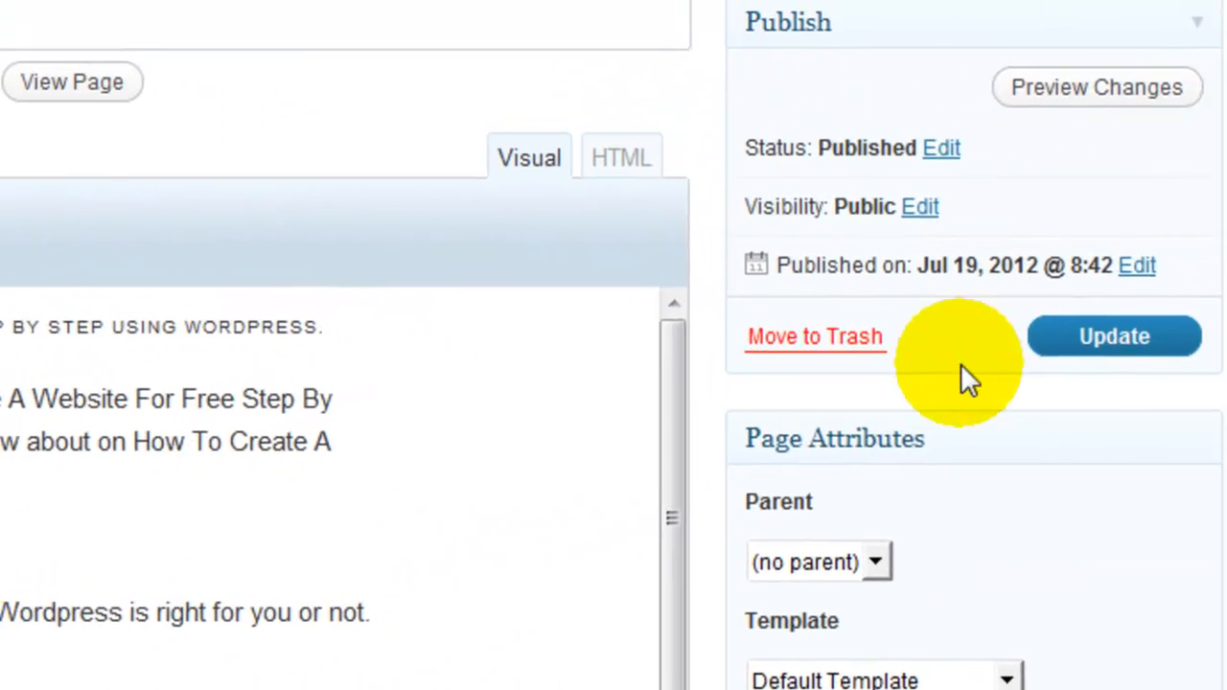
{"action": "left_click", "coordinate": [1098, 347]}
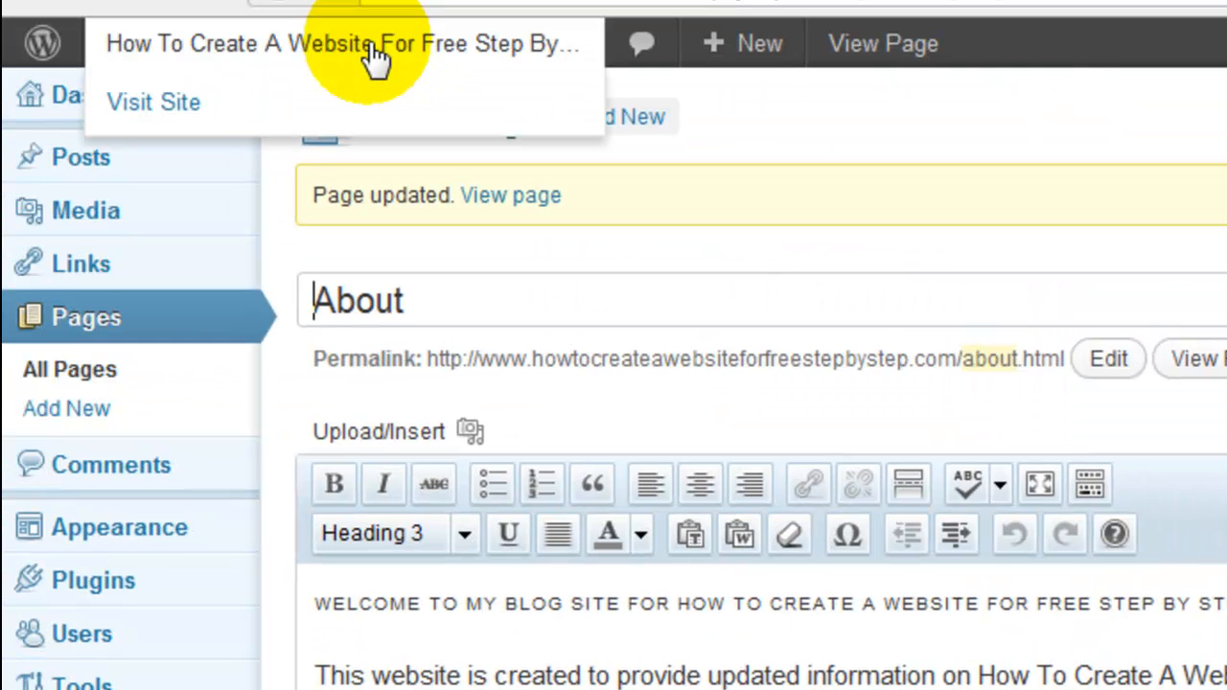
Open the About page on the live website and check the new ending of its first paragraph
{"action": "left_click", "coordinate": [360, 46]}
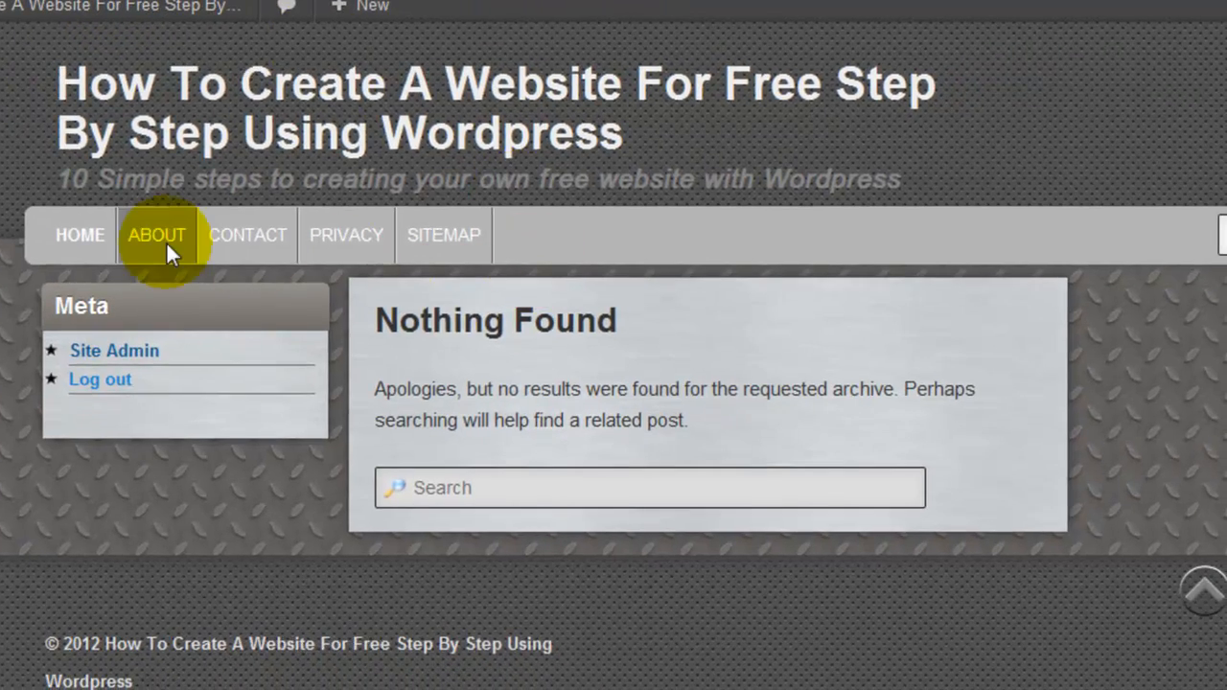
{"action": "left_click", "coordinate": [167, 246]}
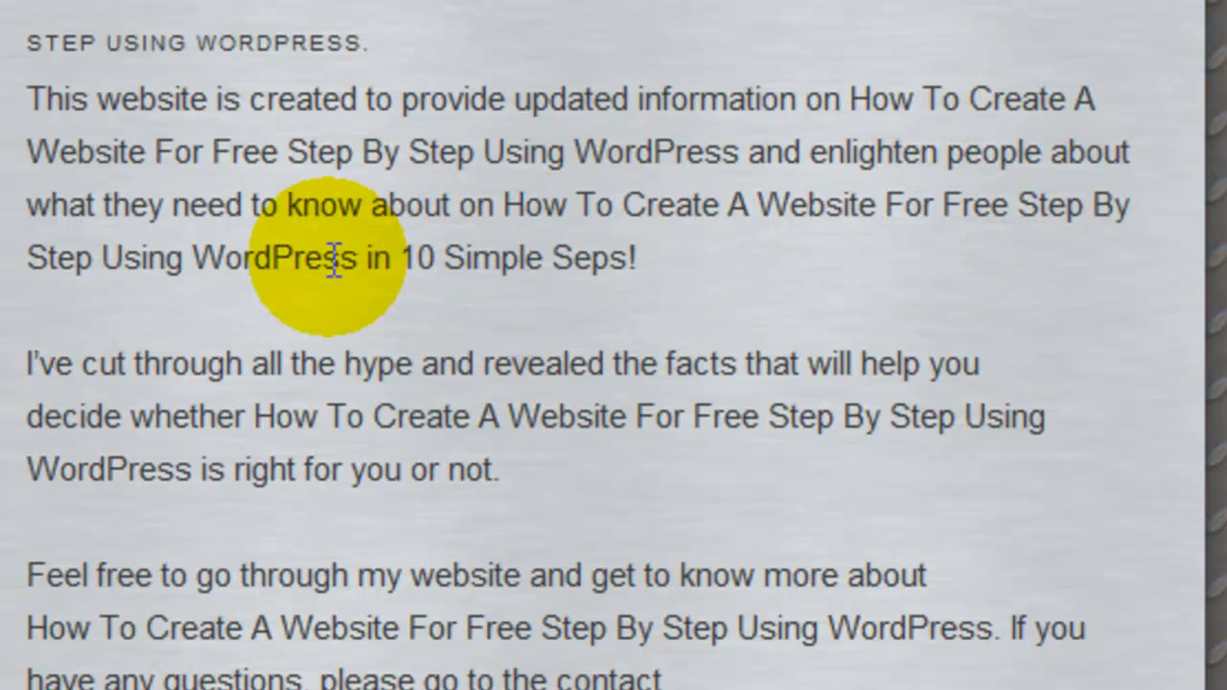
{"action": "left_click_drag", "start_coordinate": [188, 253], "coordinate": [662, 257]}
{"action": "left_click", "coordinate": [786, 318]}
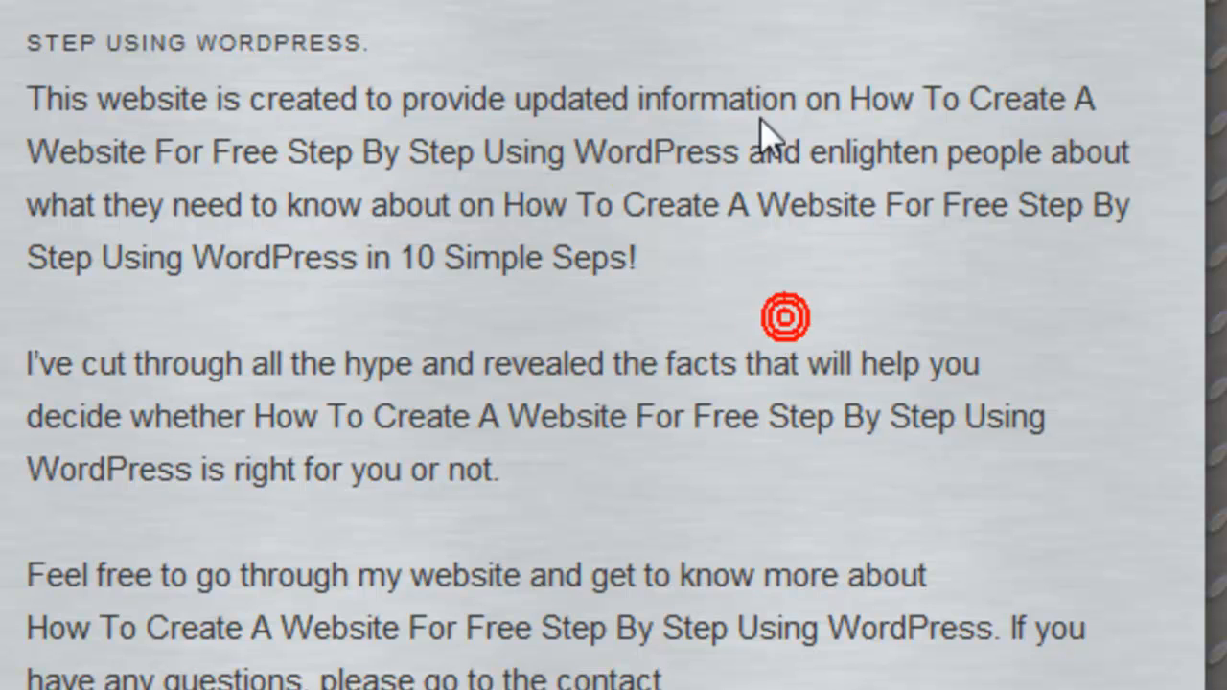
{"action": "scroll", "coordinate": [731, 296], "scroll_direction": "up", "scroll_amount": 3}
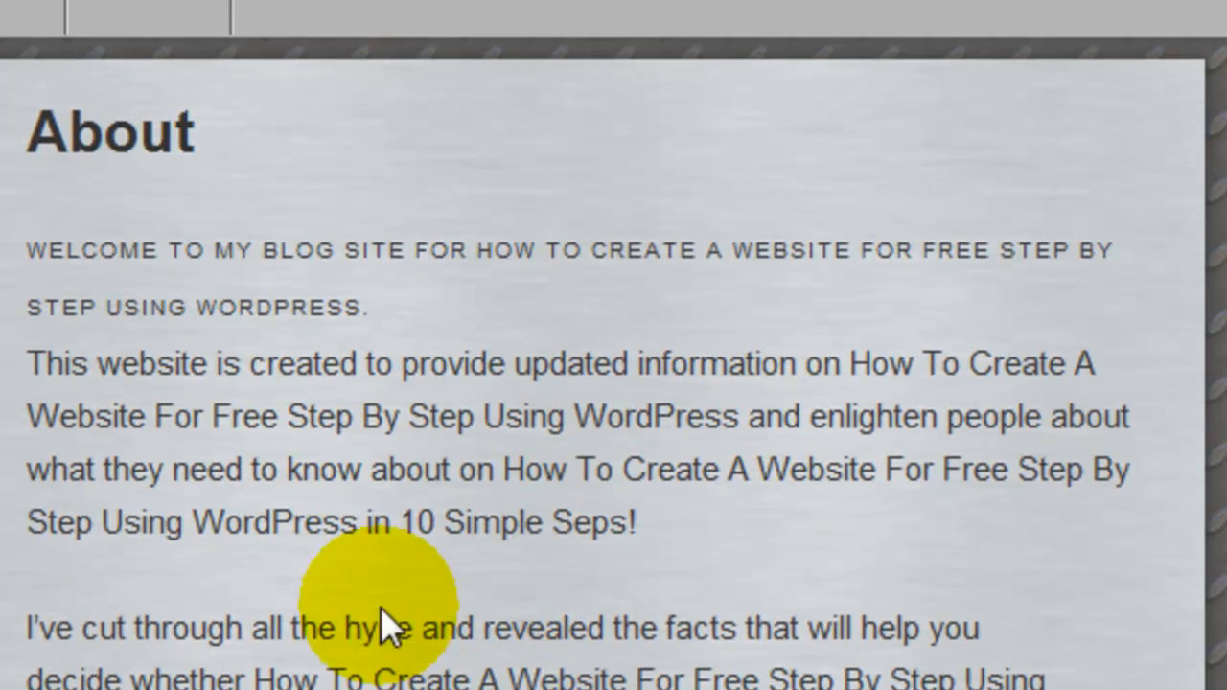
Browse the Contact, Privacy and Sitemap pages on the live website and return to its home page
{"action": "left_click", "coordinate": [38, 93]}
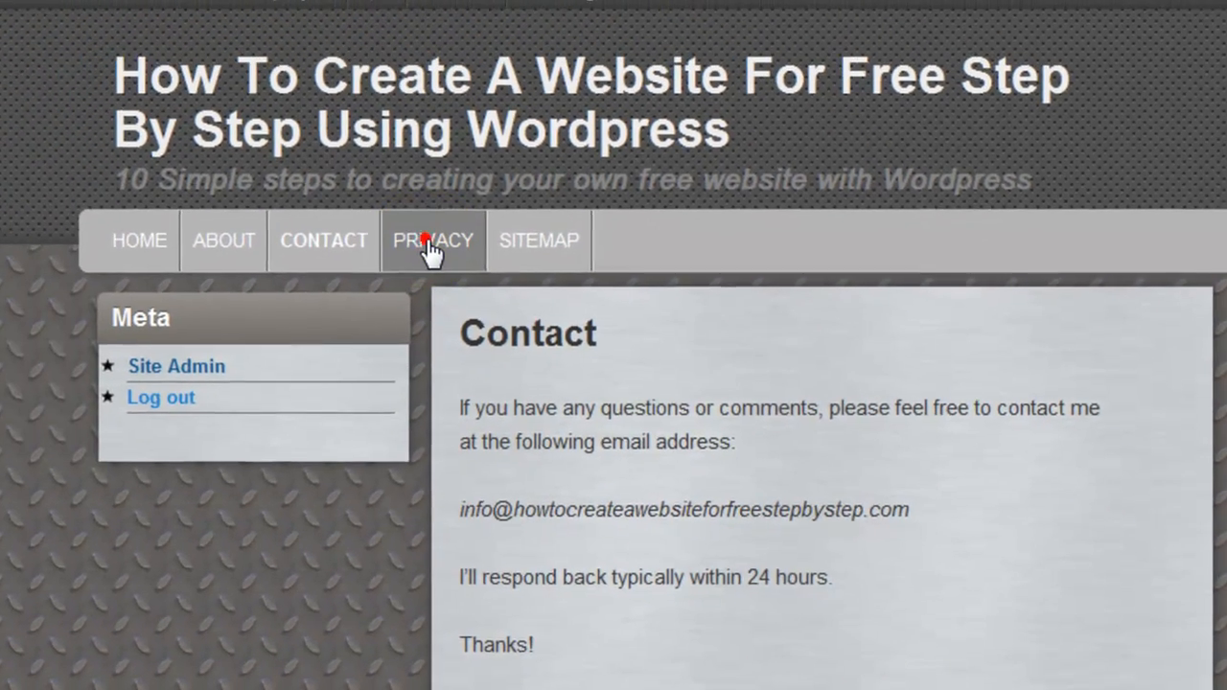
{"action": "left_click", "coordinate": [428, 239]}
{"action": "scroll", "coordinate": [1005, 392], "scroll_direction": "down", "scroll_amount": 6}
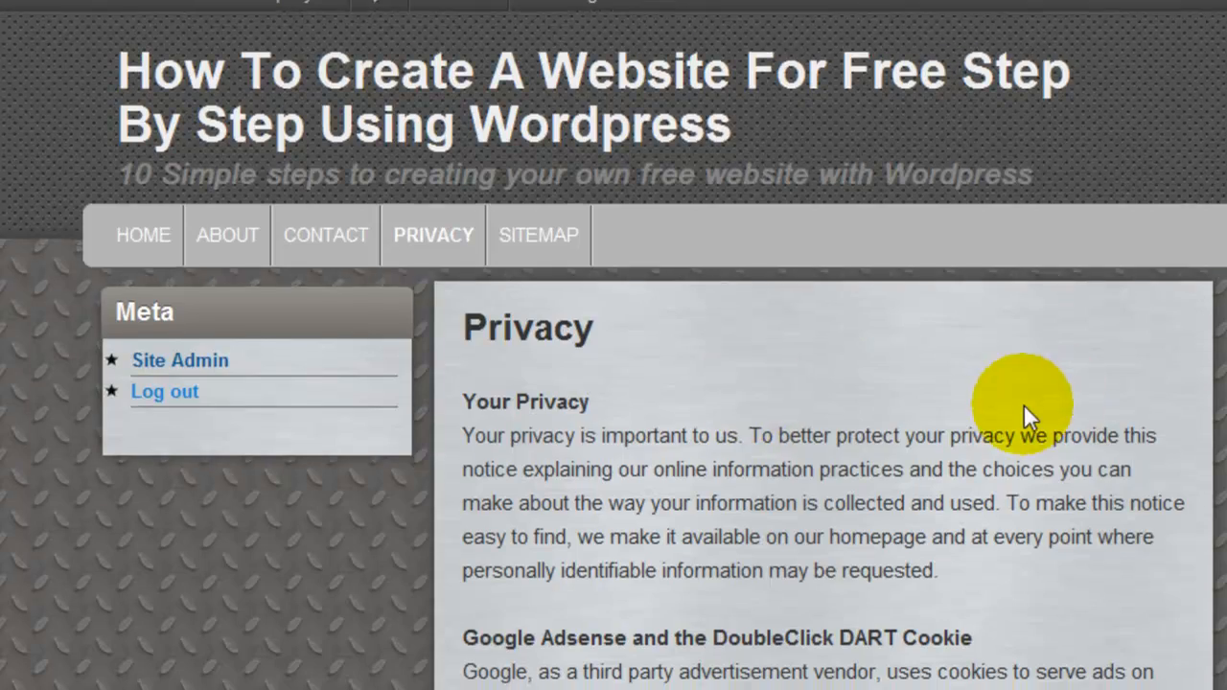
{"action": "scroll", "coordinate": [1012, 414], "scroll_direction": "up", "scroll_amount": 1}
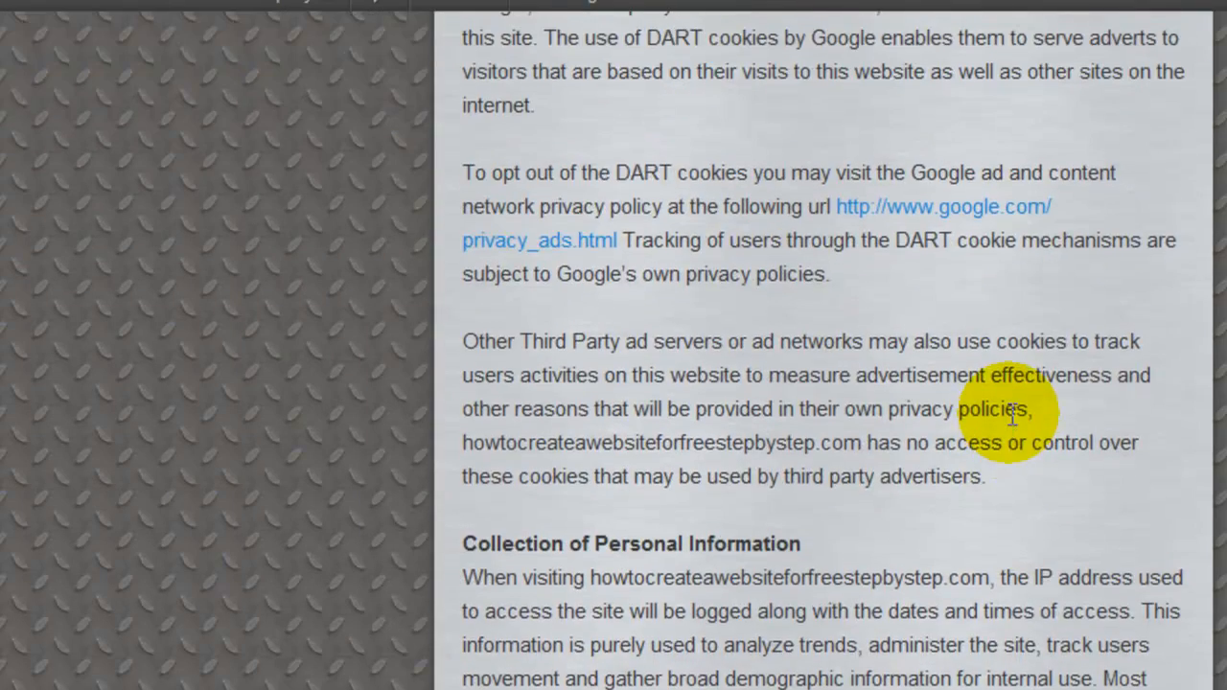
{"action": "scroll", "coordinate": [1009, 414], "scroll_direction": "up", "scroll_amount": 7}
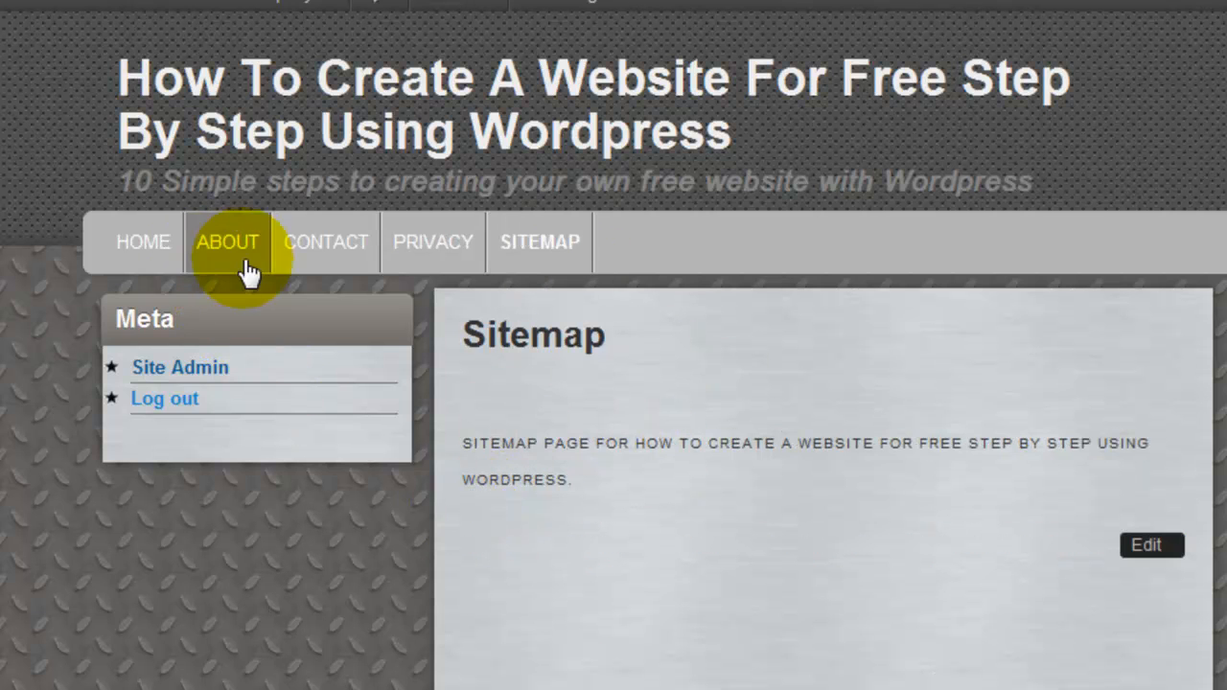
{"action": "left_click", "coordinate": [159, 211]}
Go back to the dashboard and open a blank new page in the editor
{"action": "mouse_move", "coordinate": [115, 3]}
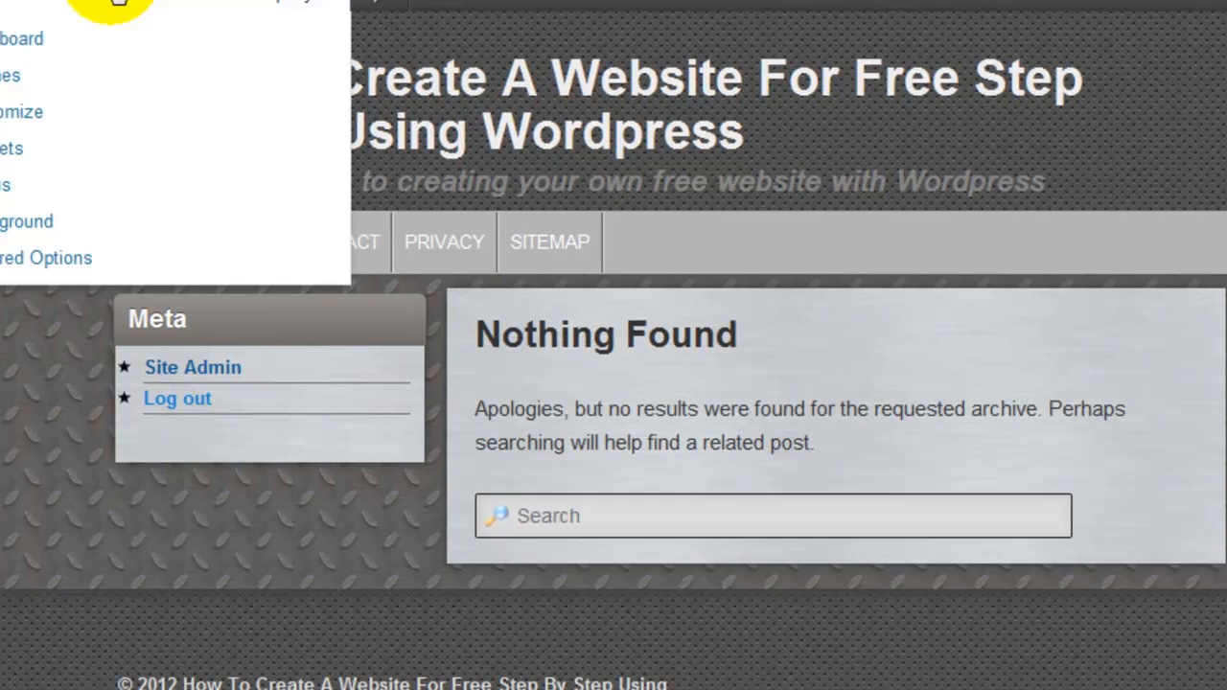
{"action": "left_click", "coordinate": [29, 46]}
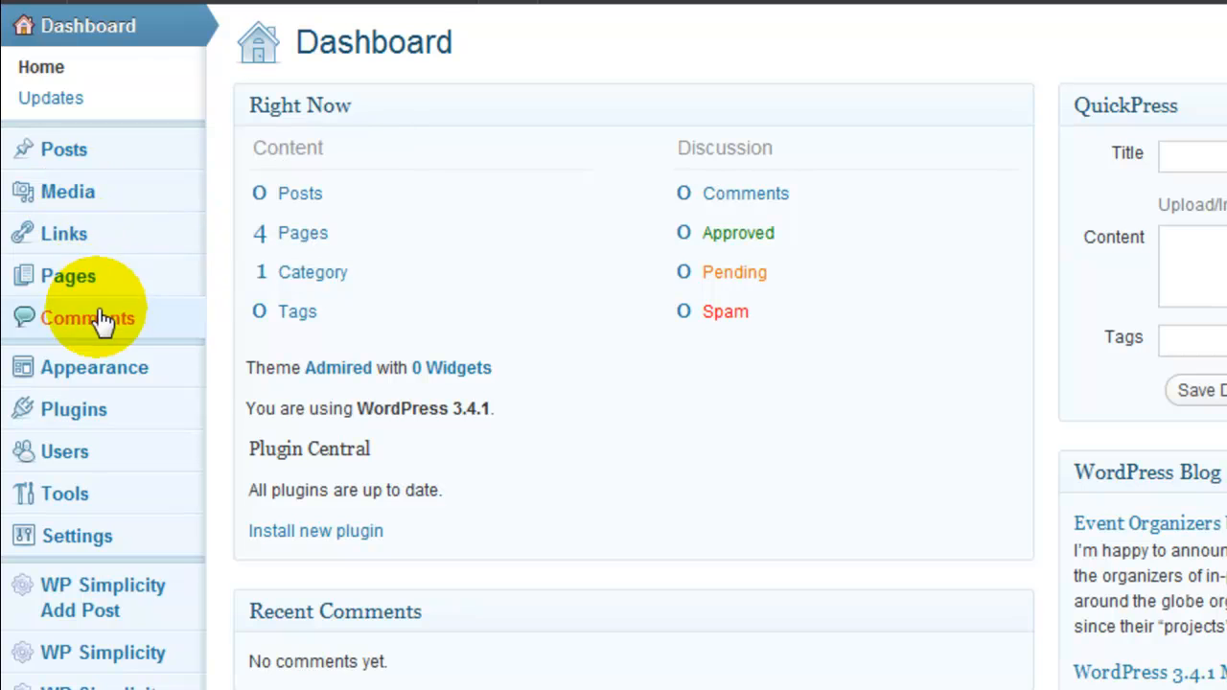
{"action": "mouse_move", "coordinate": [91, 287]}
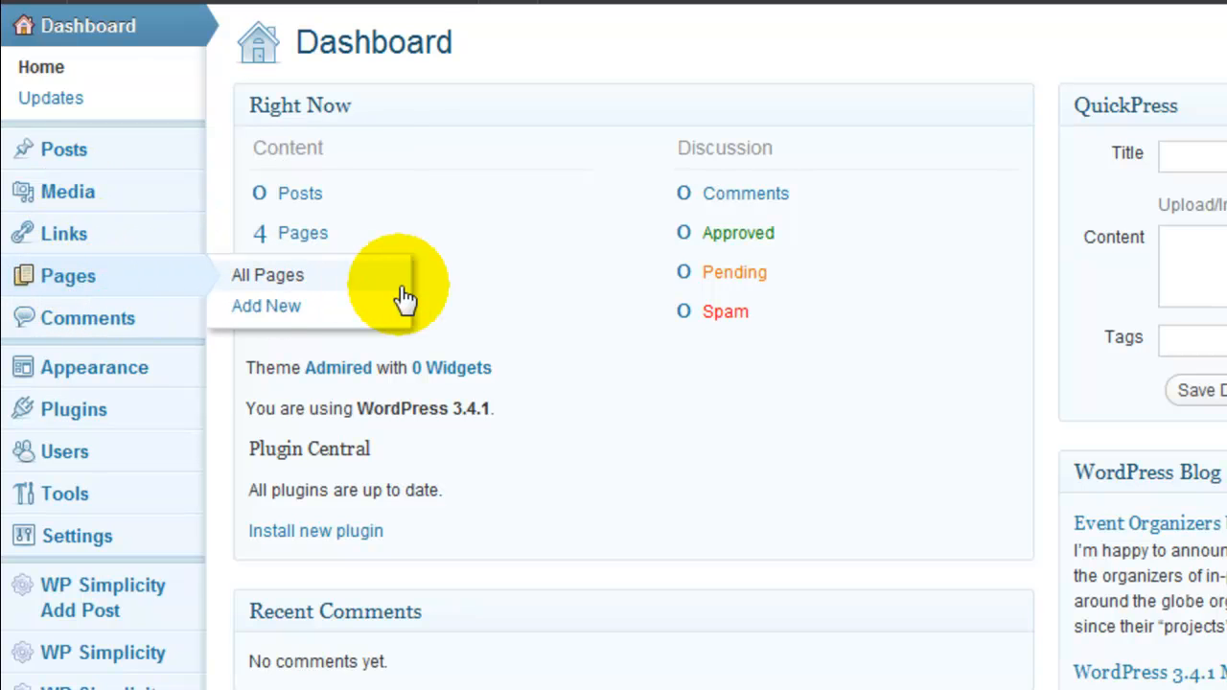
{"action": "left_click", "coordinate": [307, 306]}
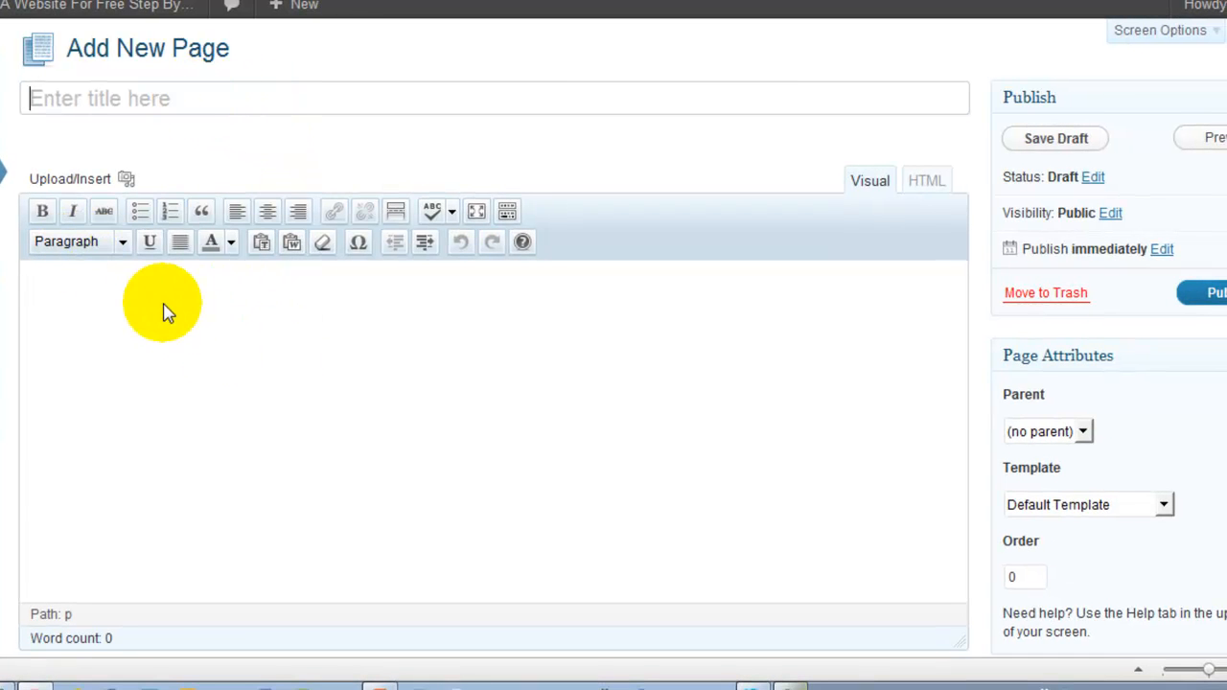
{"action": "left_click", "coordinate": [88, 285]}
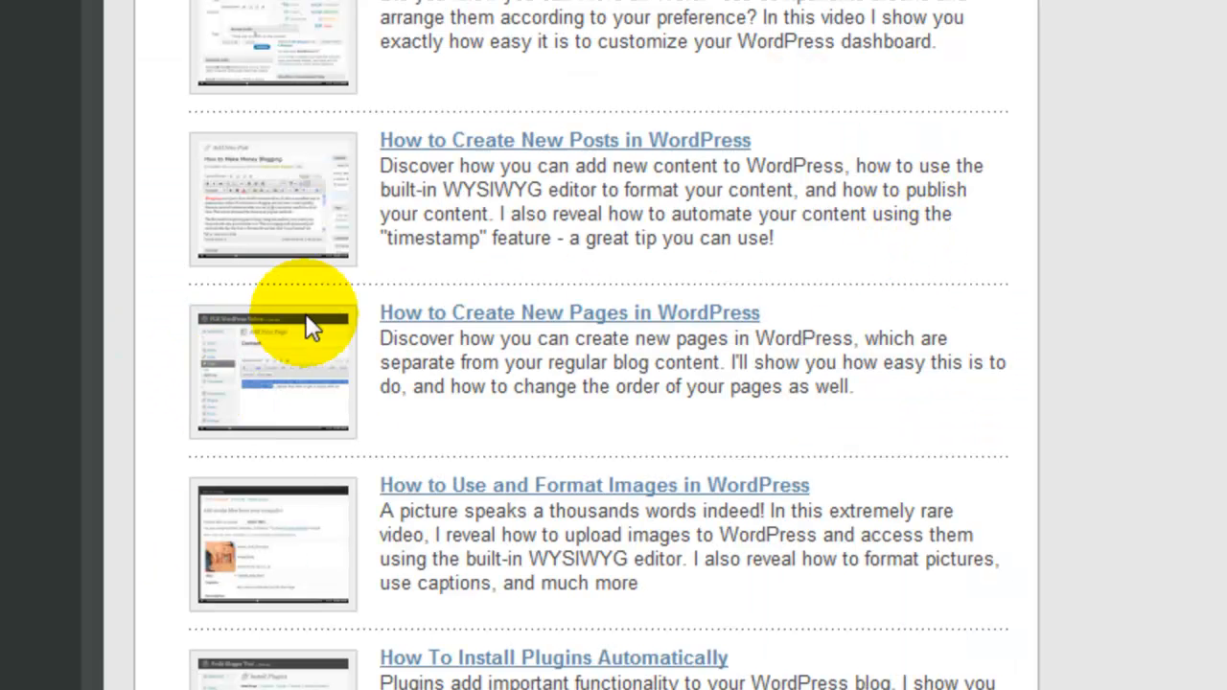
Point out the "How to Create New Pages in WordPress" tutorial in the list of training videos
{"action": "left_click_drag", "start_coordinate": [381, 316], "coordinate": [671, 309]}
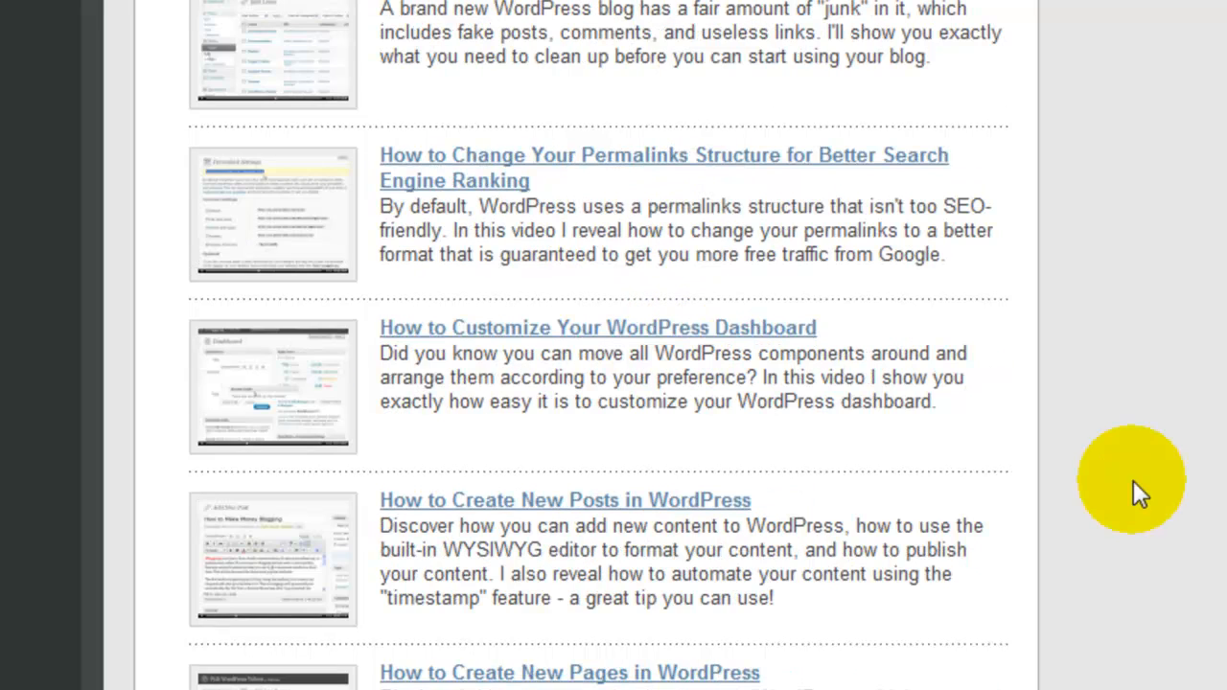